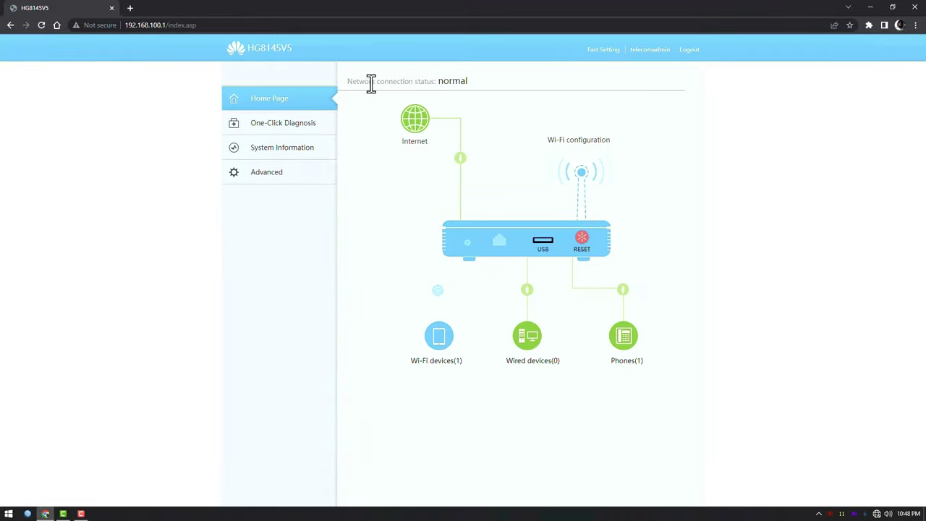
# - Open the router's advanced WAN configuration and start creating a new WAN connection
pyautogui.moveTo(350, 82); pyautogui.dragTo(406, 81)
pyautogui.click(486, 81)
pyautogui.click(501, 78)
pyautogui.click(288, 181)
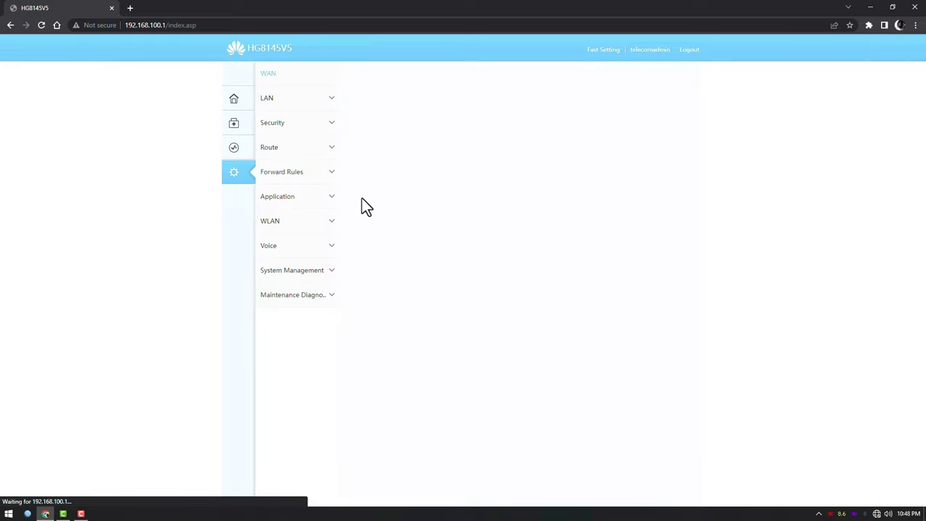
pyautogui.click(290, 80)
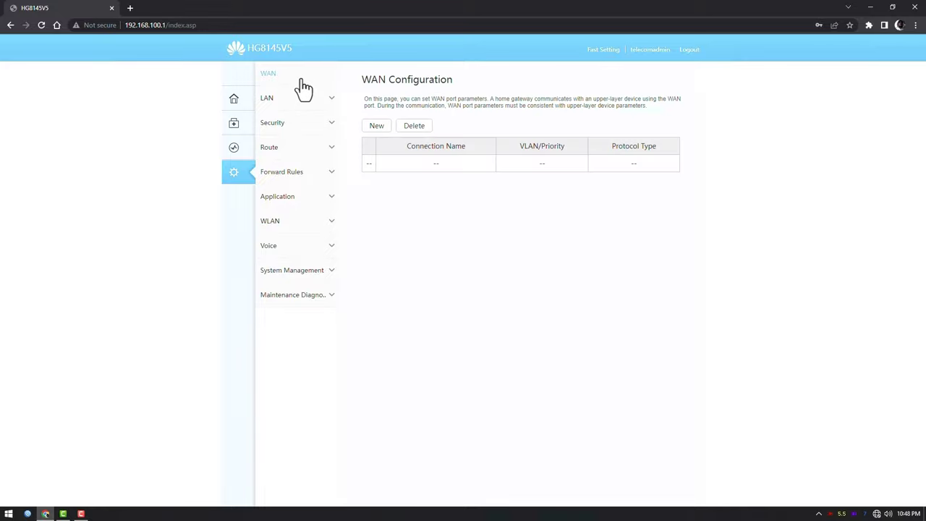
pyautogui.moveTo(362, 81); pyautogui.dragTo(465, 81)
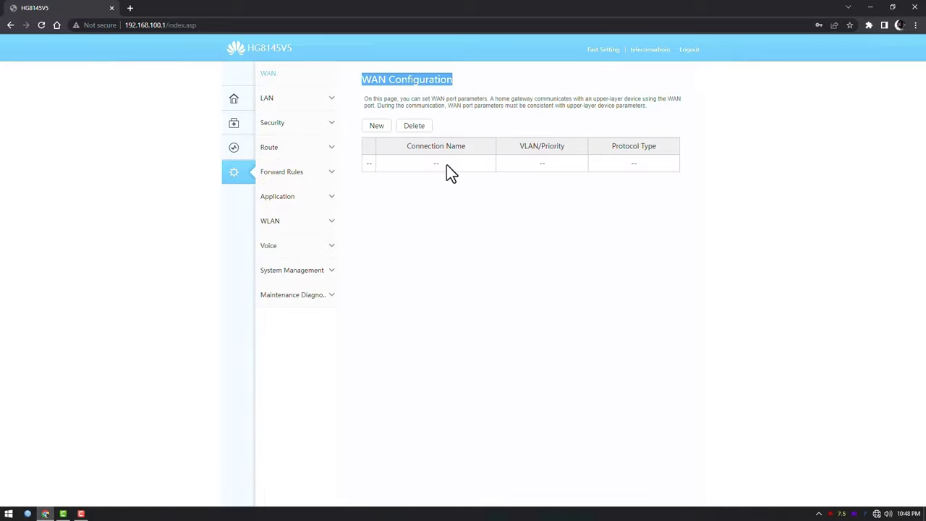
pyautogui.click(379, 127)
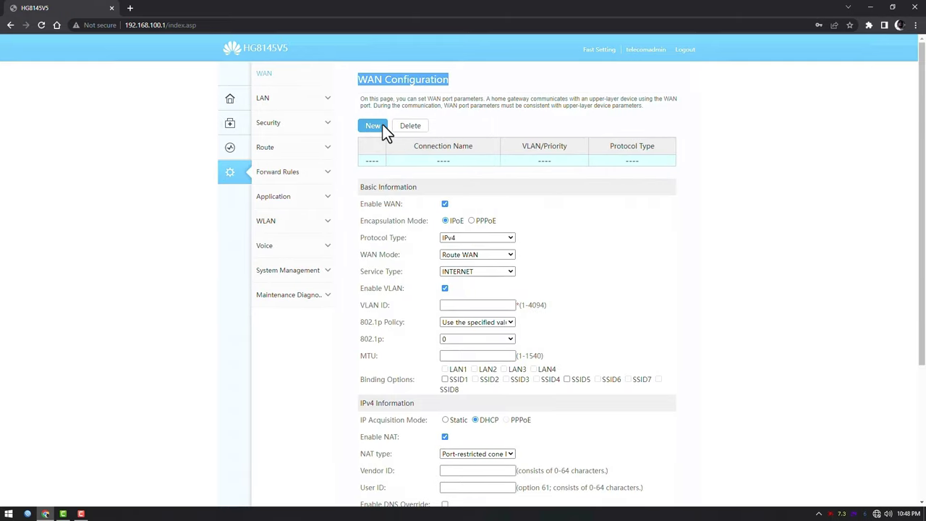
# - Try PPPoE encapsulation with its user name and password fields, and return the new WAN connection to IPoE
pyautogui.scroll(-2, 563, 222)
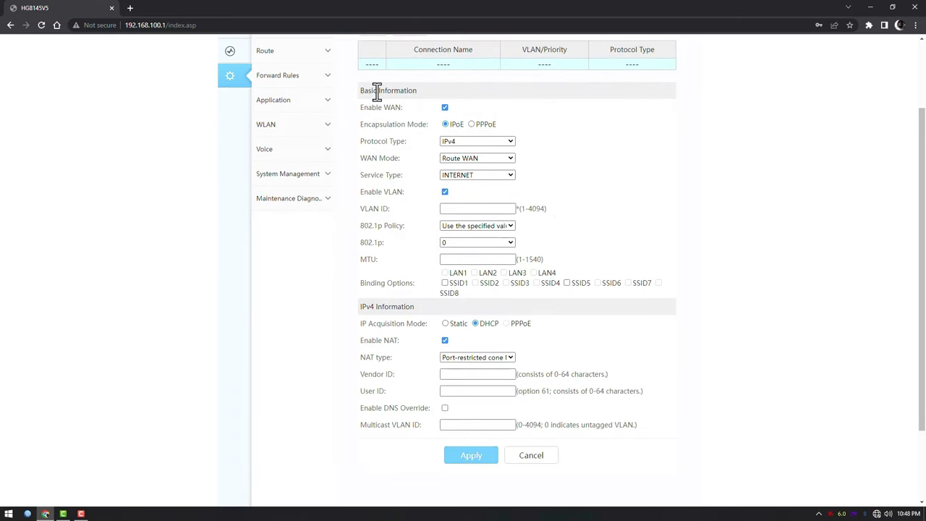
pyautogui.scroll(1, 551, 138)
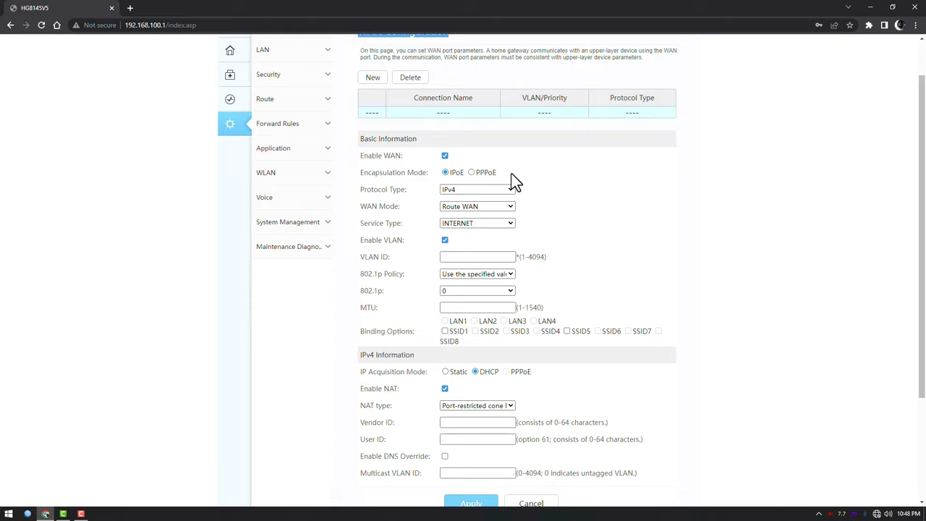
pyautogui.click(473, 173)
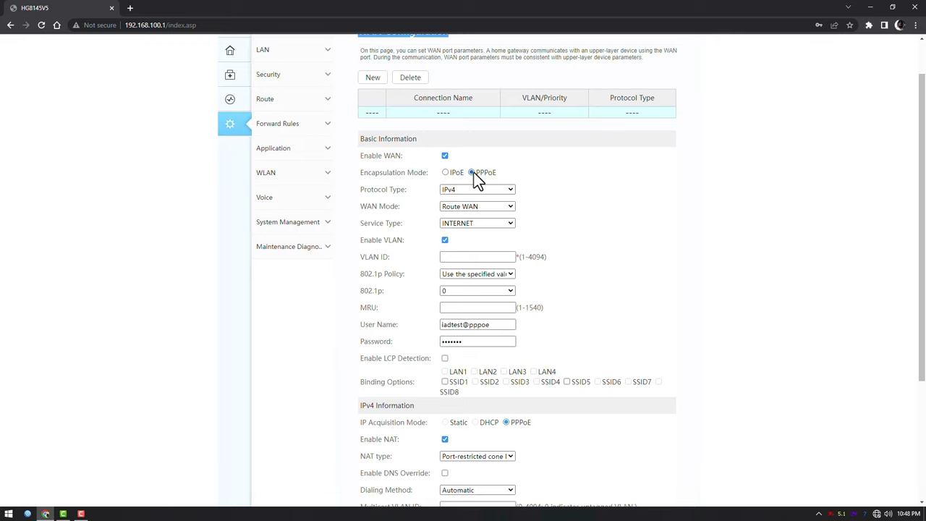
pyautogui.click(496, 326)
pyautogui.click(458, 341)
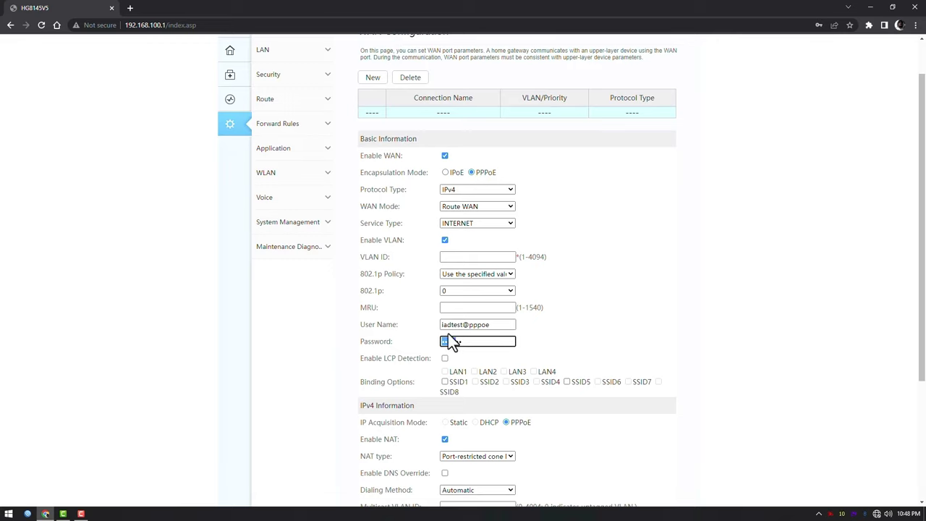
pyautogui.click(443, 325)
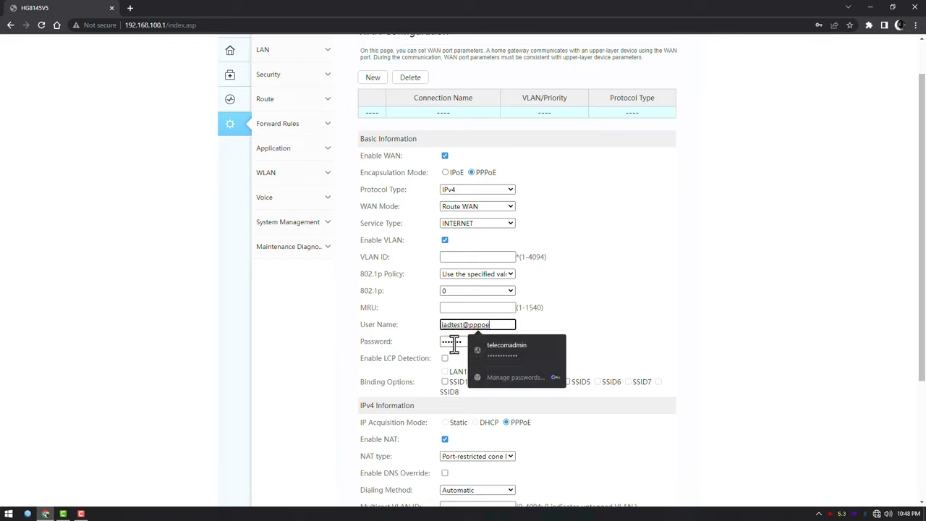
pyautogui.click(449, 340)
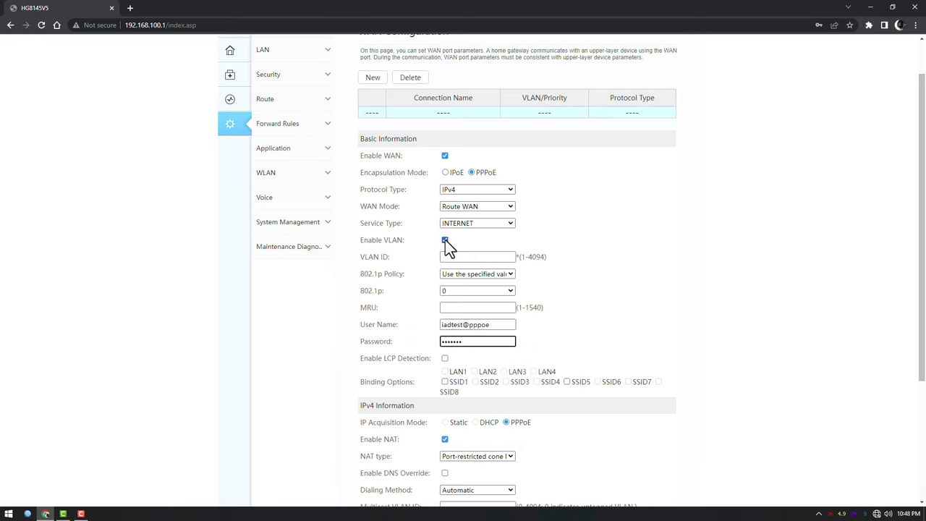
pyautogui.scroll(-2, 590, 348)
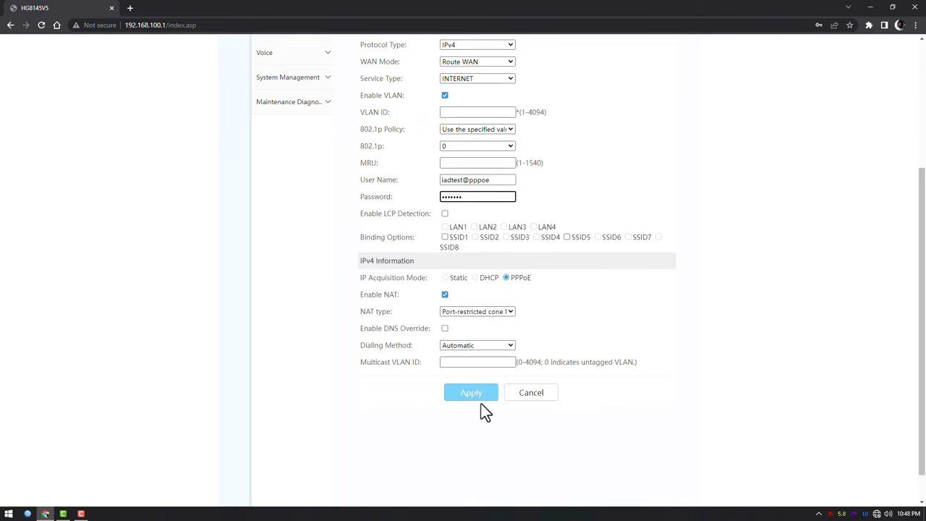
pyautogui.click(471, 395)
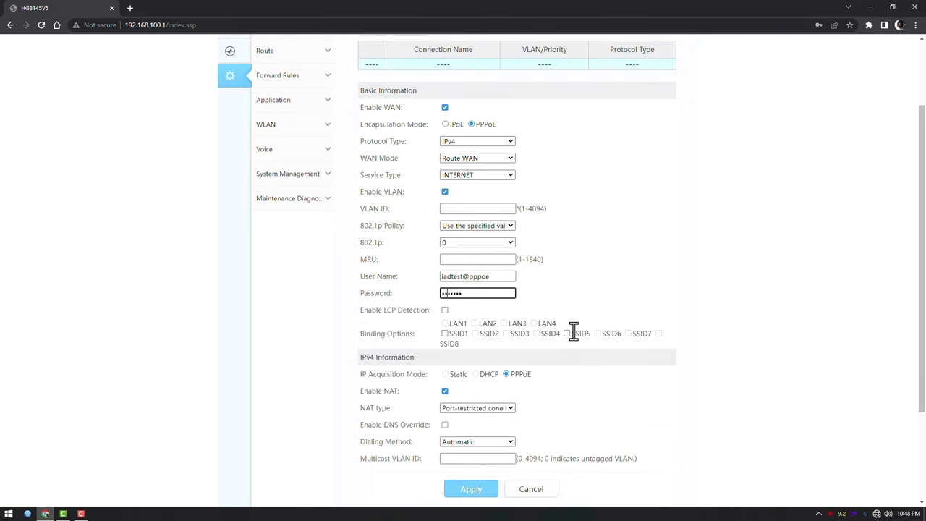
pyautogui.scroll(1, 601, 300)
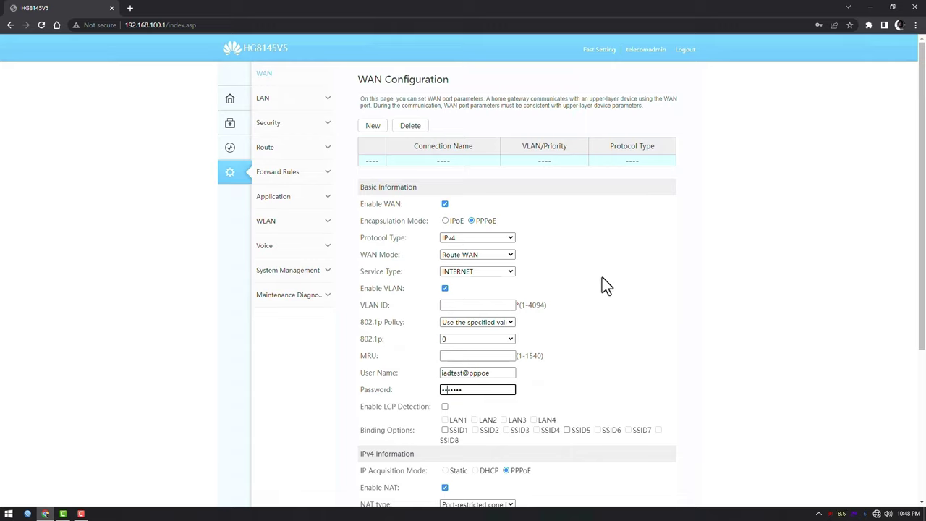
pyautogui.click(445, 221)
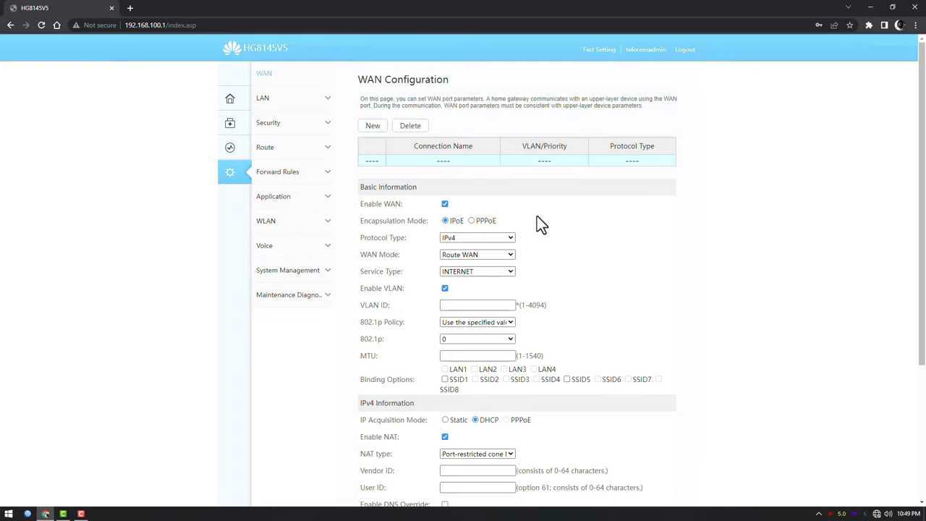
# - Disable VLAN for the new IPoE WAN connection
pyautogui.scroll(-1, 579, 239)
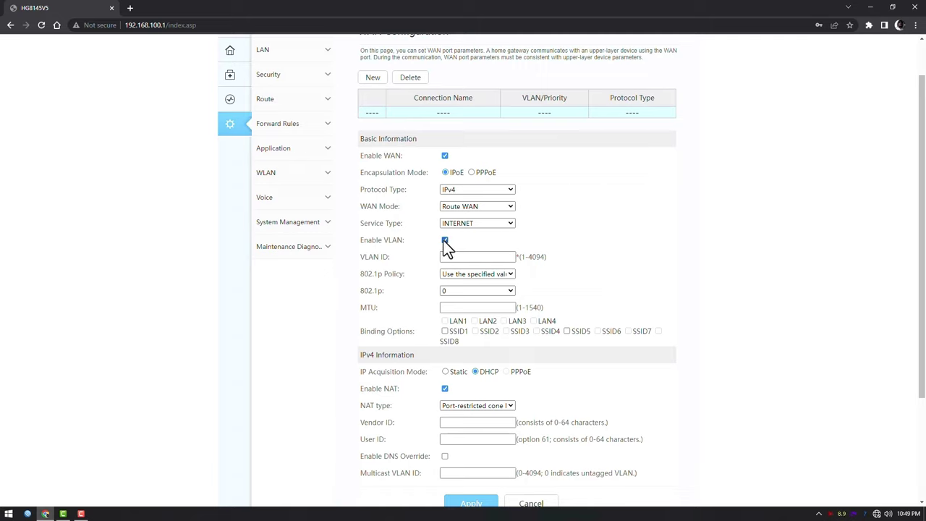
pyautogui.moveTo(367, 239); pyautogui.dragTo(407, 243)
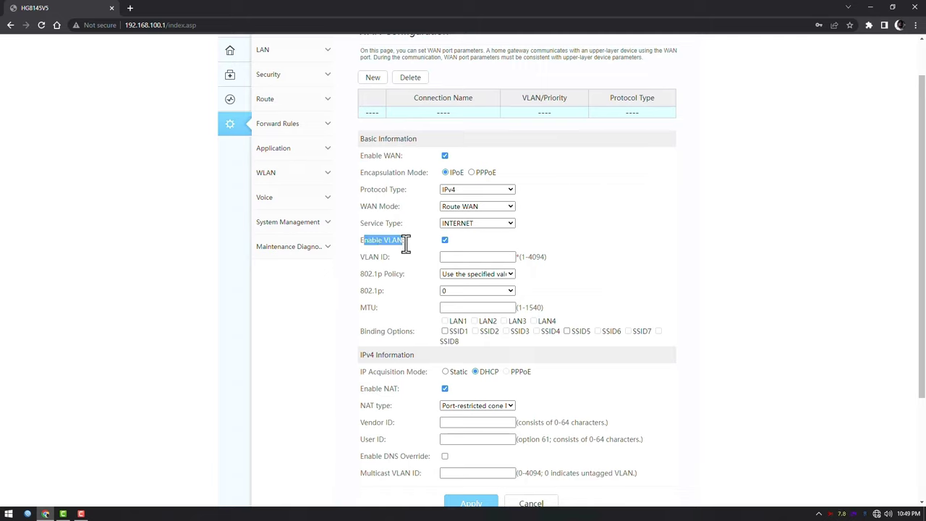
pyautogui.click(445, 241)
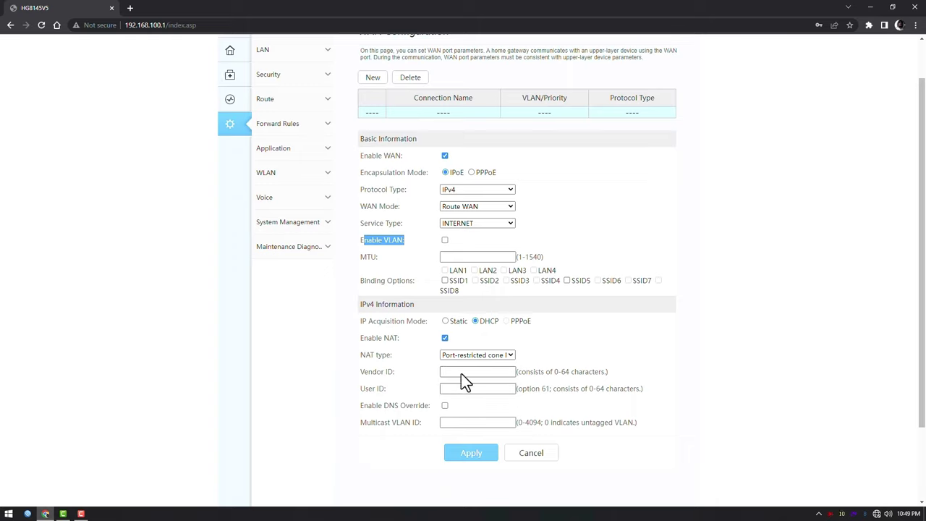
# - Try static IP acquisition, go through its address, subnet mask and DNS fields, and return the mode to DHCP
pyautogui.click(445, 321)
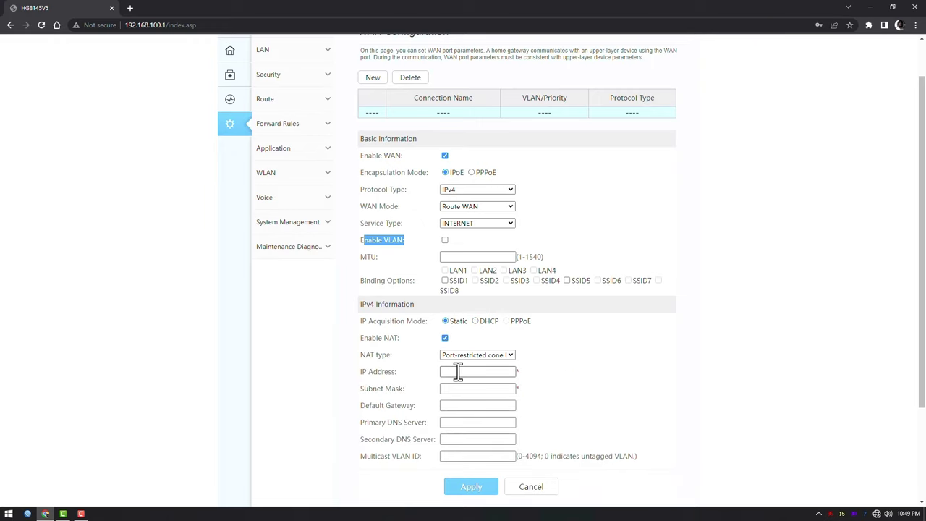
pyautogui.scroll(-1, 460, 350)
pyautogui.click(461, 325)
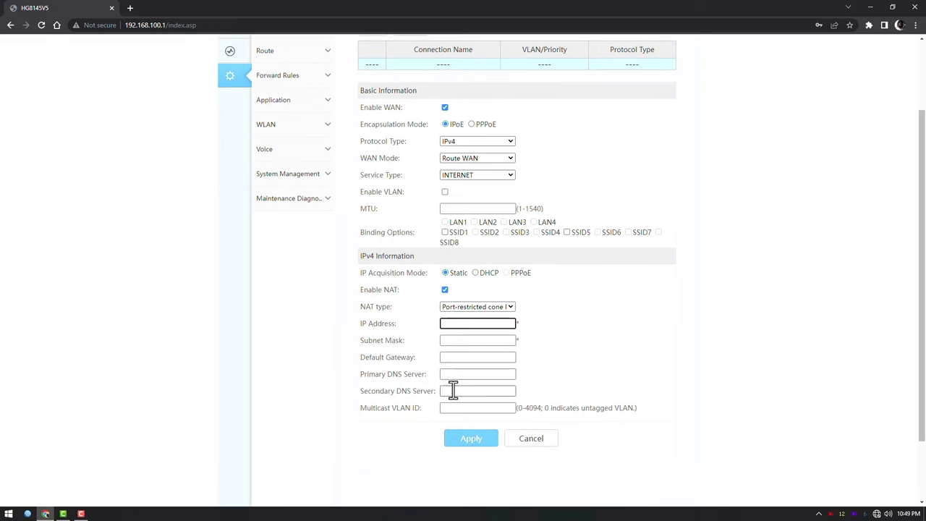
pyautogui.click(453, 373)
pyautogui.click(454, 342)
pyautogui.click(449, 324)
pyautogui.click(453, 408)
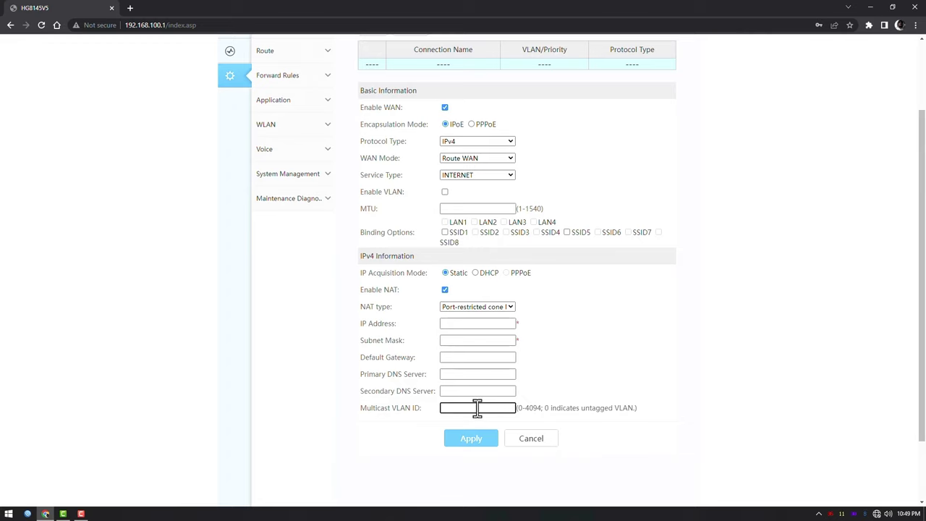
pyautogui.click(478, 272)
# - Apply the new IPv4 route WAN connection with its DHCP settings
pyautogui.scroll(3, 593, 296)
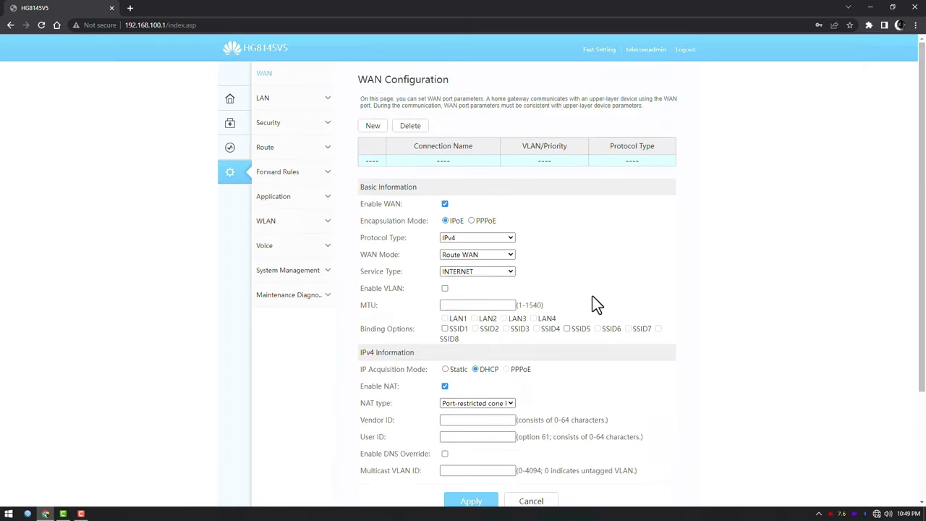
pyautogui.scroll(-1, 564, 235)
pyautogui.scroll(-1, 564, 236)
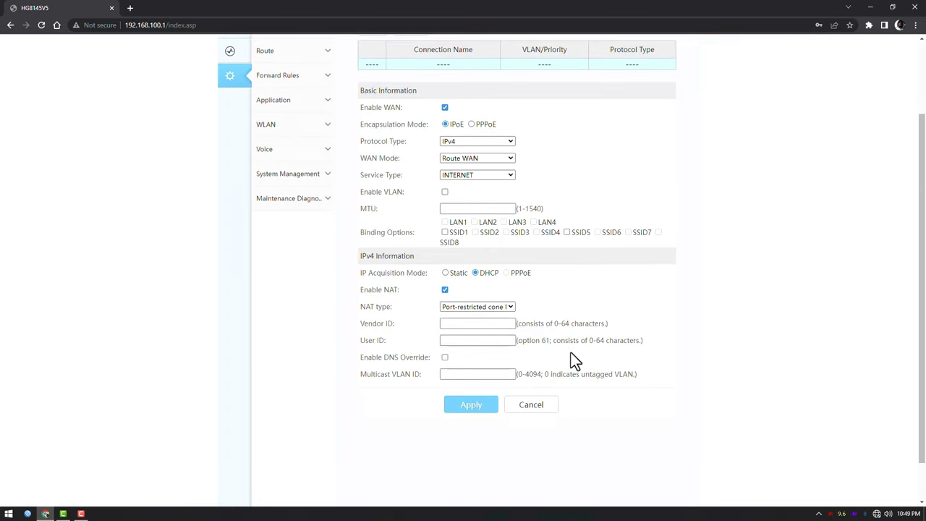
pyautogui.click(472, 405)
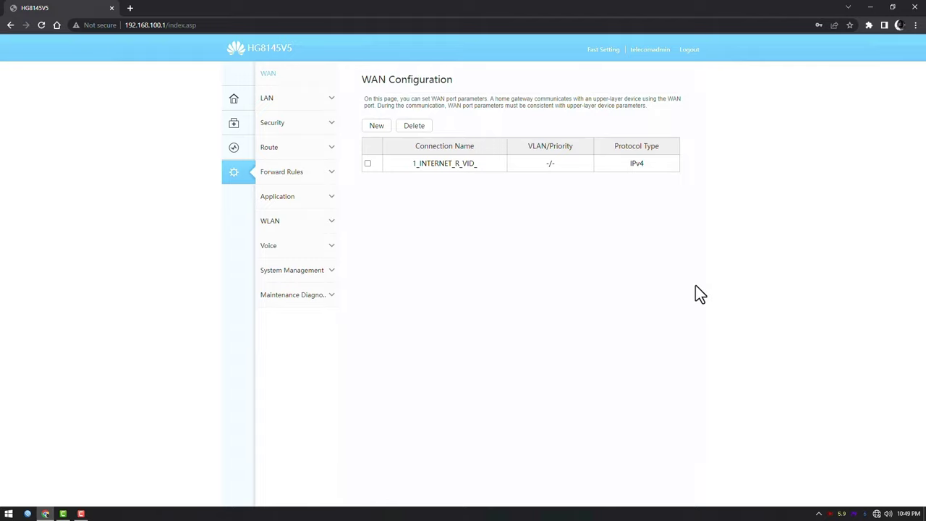
# - Check the computer's Wi-Fi connection and open google.com in a new browser tab
pyautogui.click(877, 514)
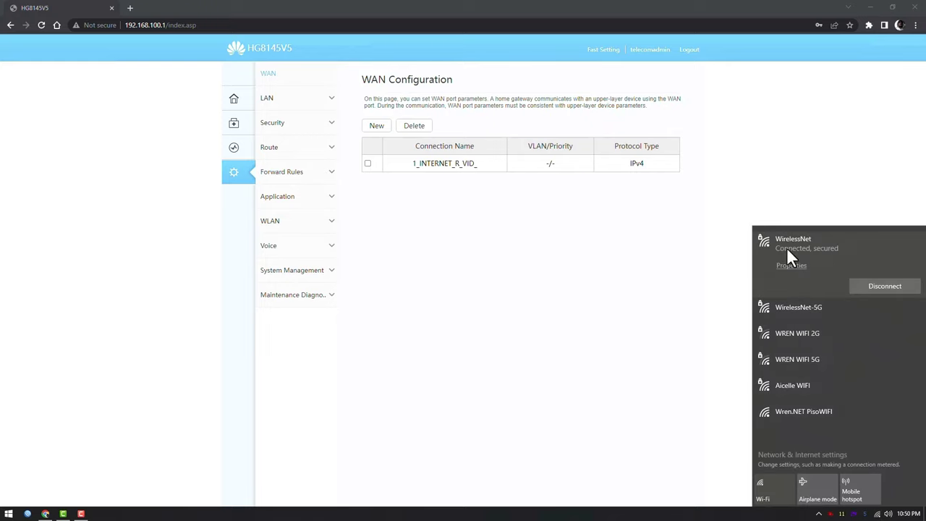
pyautogui.click(731, 186)
pyautogui.click(130, 8)
pyautogui.write('goog')
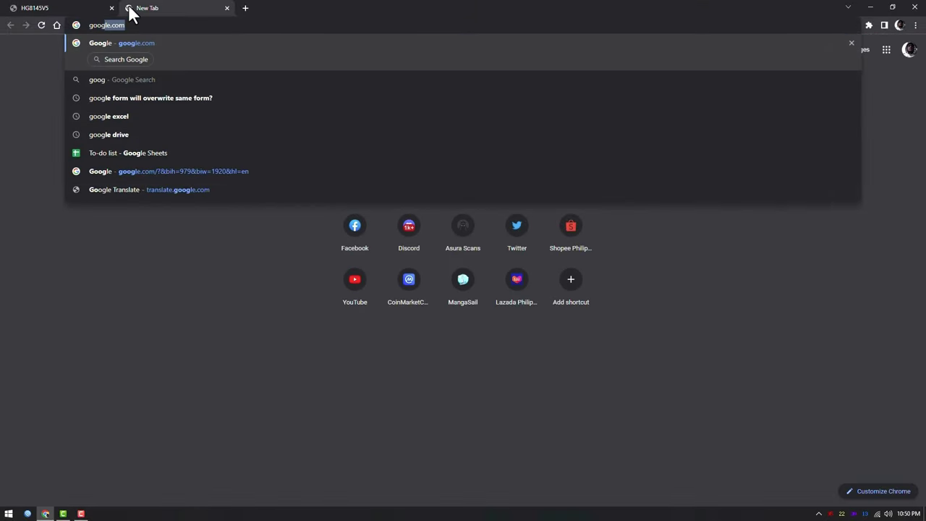
pyautogui.write('le.c')
pyautogui.press('Return')
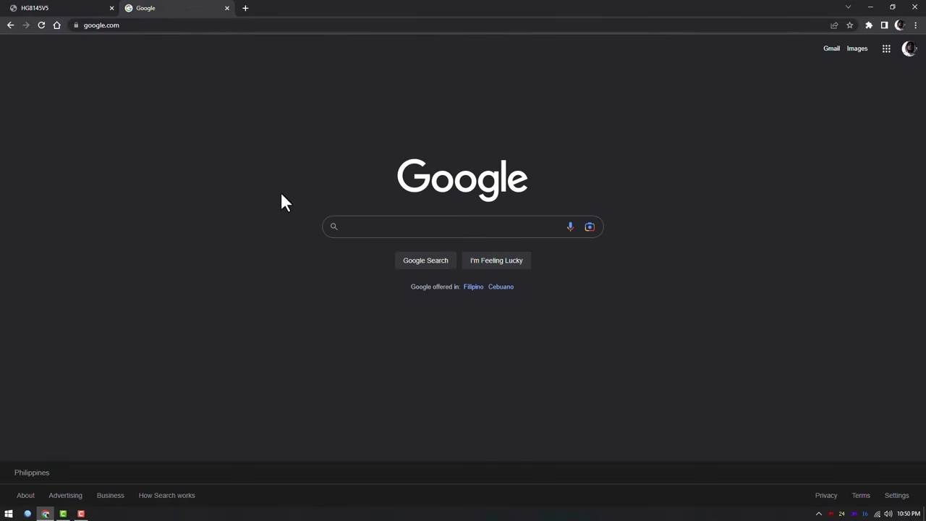
# - Run Google's internet speed test from a search for "speed test", and close the test and its tab
pyautogui.click(364, 224)
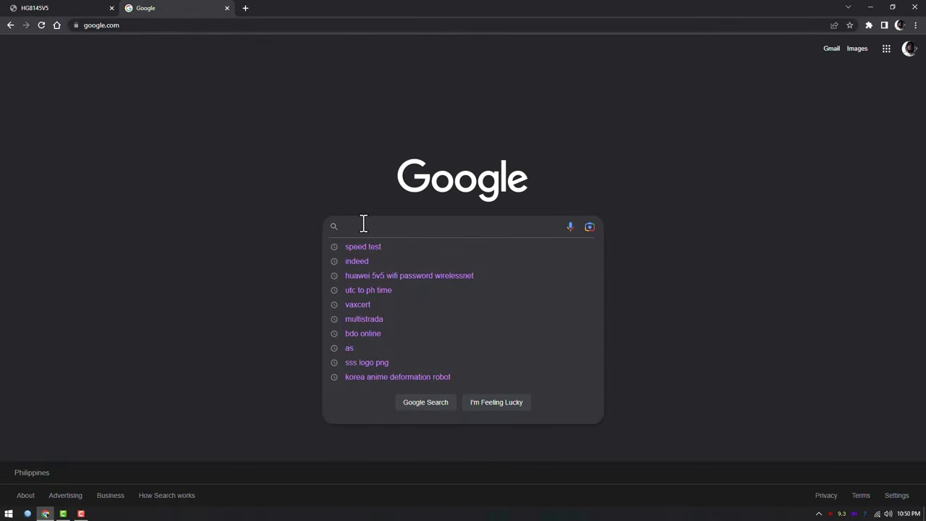
pyautogui.write('spee')
pyautogui.press('Down')
pyautogui.press('Return')
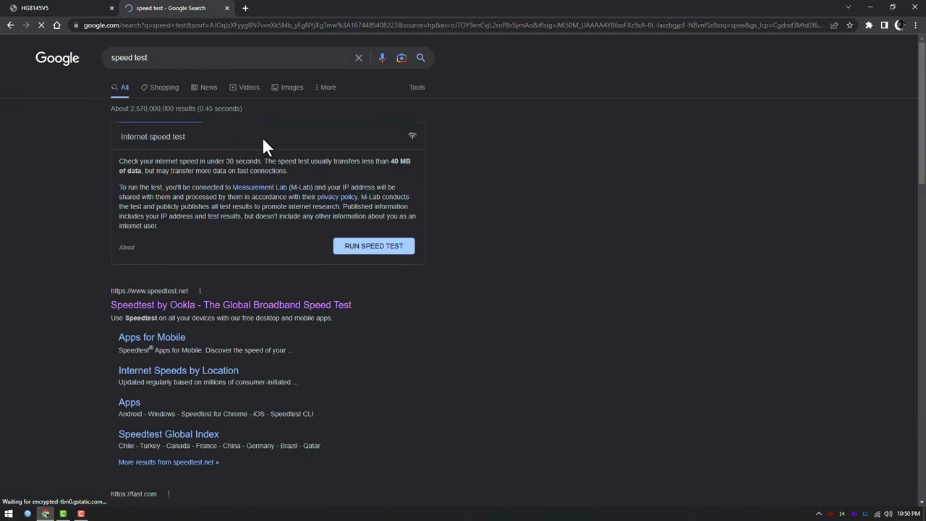
pyautogui.click(407, 246)
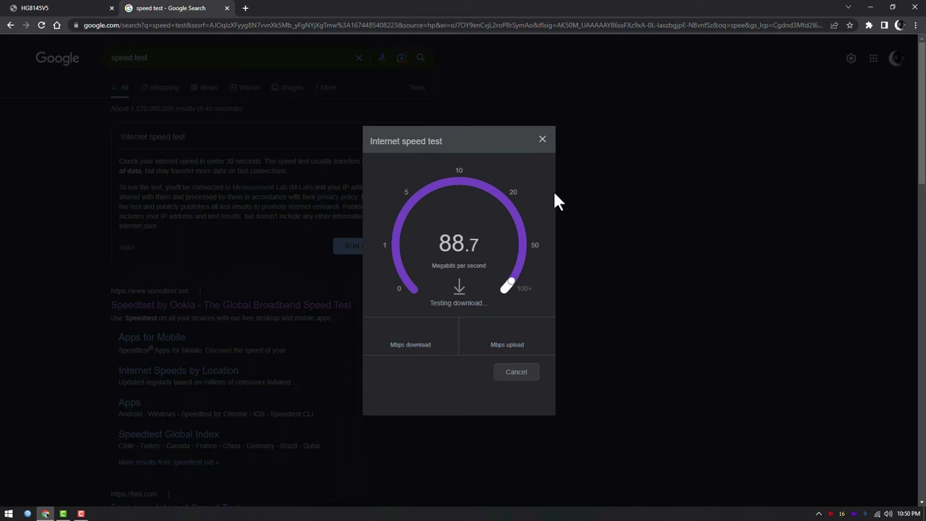
pyautogui.click(543, 139)
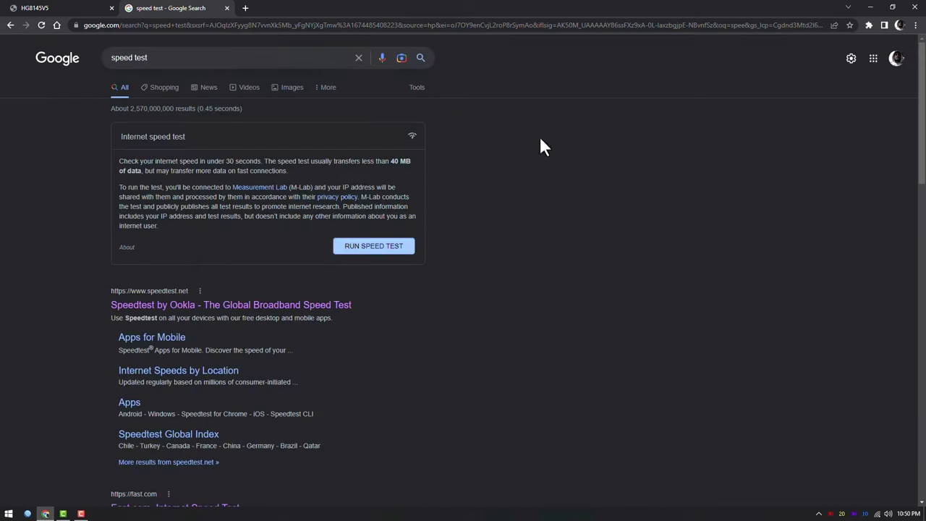
pyautogui.click(227, 8)
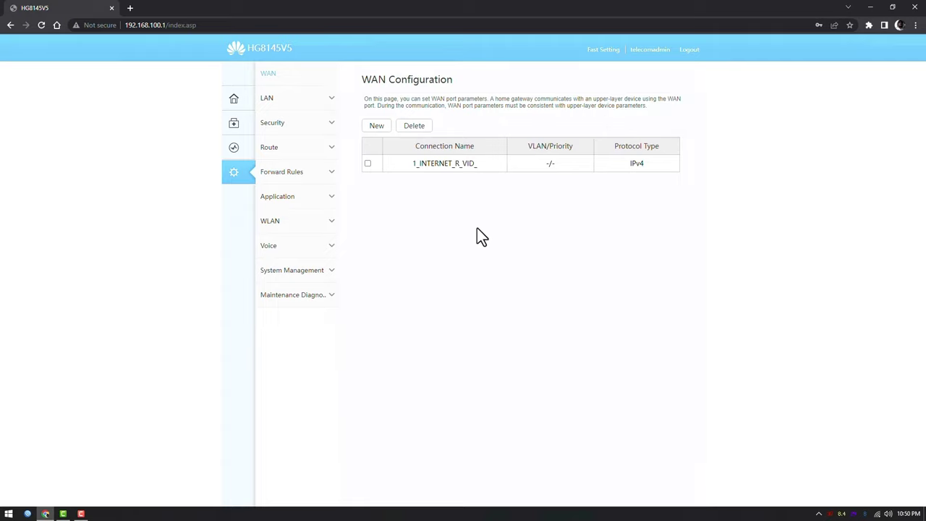
# - Open the WLAN 2.4G basic network settings and compare the SSID name with the computer's available Wi-Fi networks
pyautogui.click(288, 231)
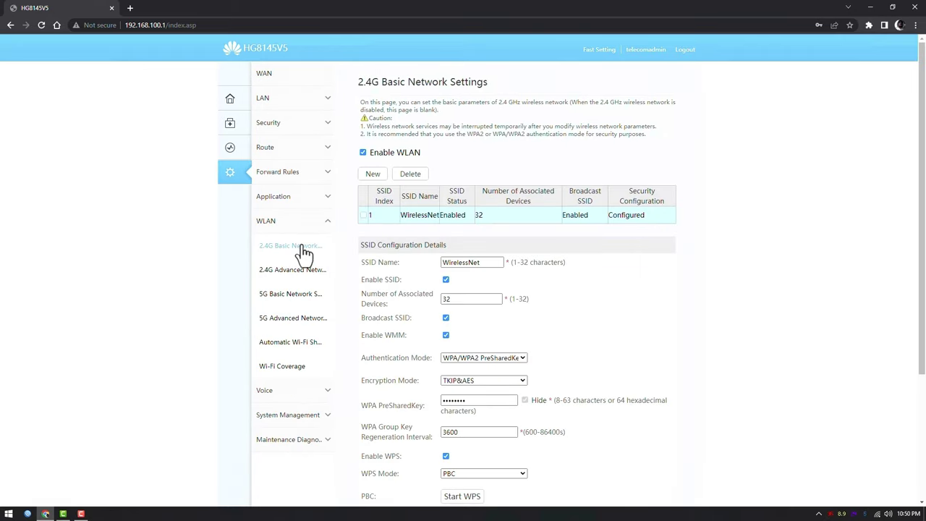
pyautogui.moveTo(363, 263); pyautogui.dragTo(409, 272)
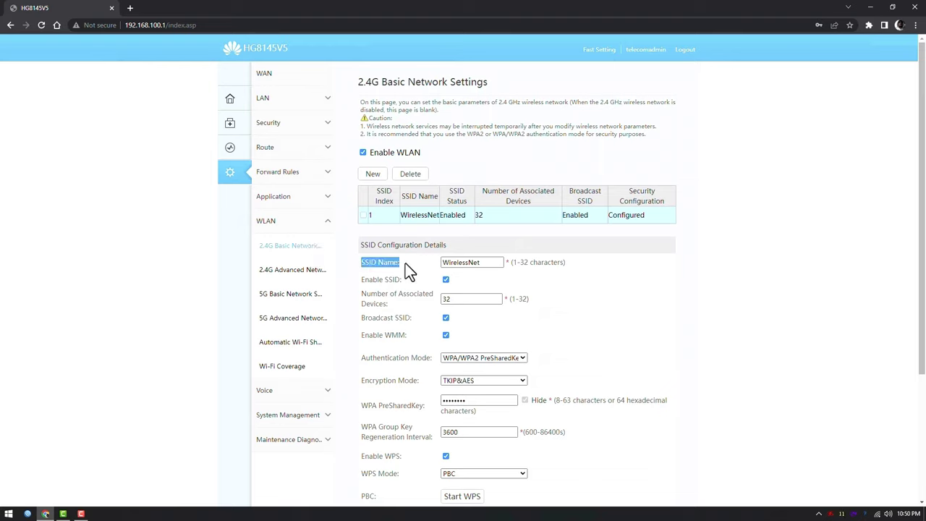
pyautogui.doubleClick(488, 265)
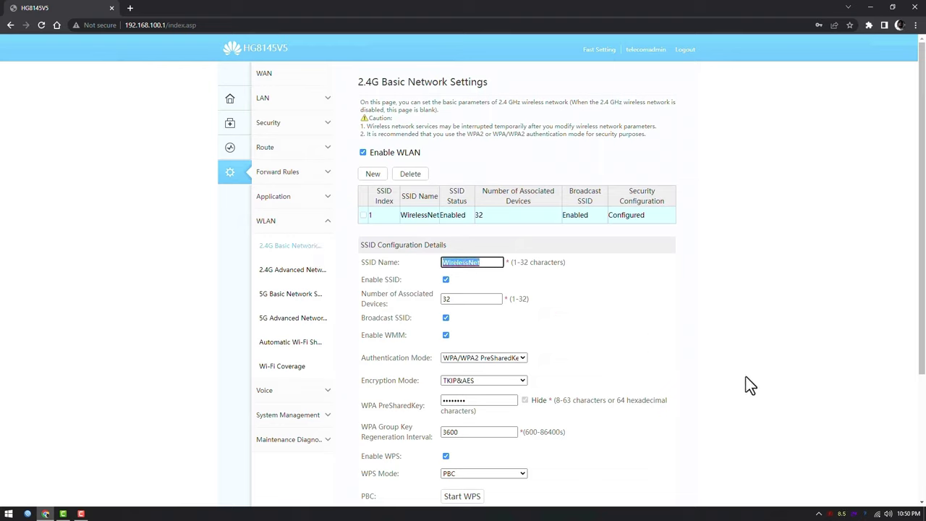
pyautogui.click(879, 514)
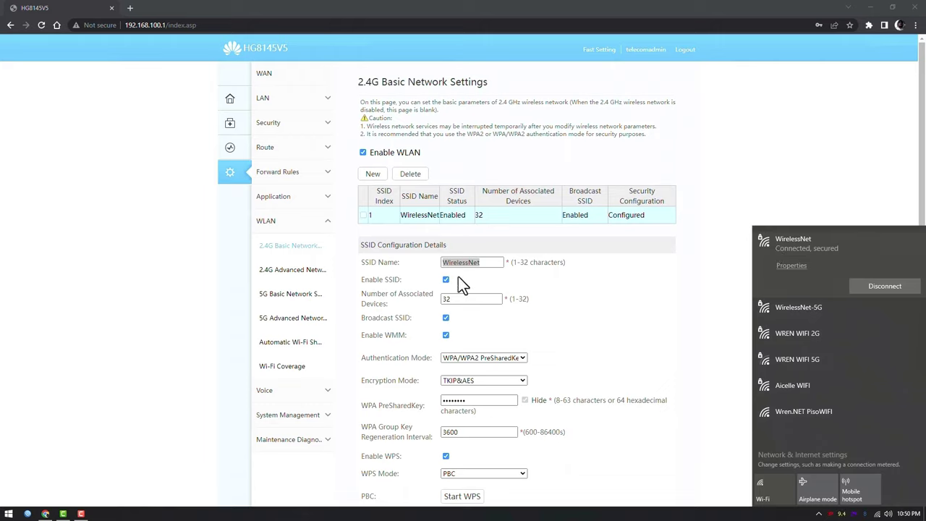
# - Change the 2.4G network's SSID name to TESTWREN2G
pyautogui.click(485, 264)
pyautogui.doubleClick(485, 264)
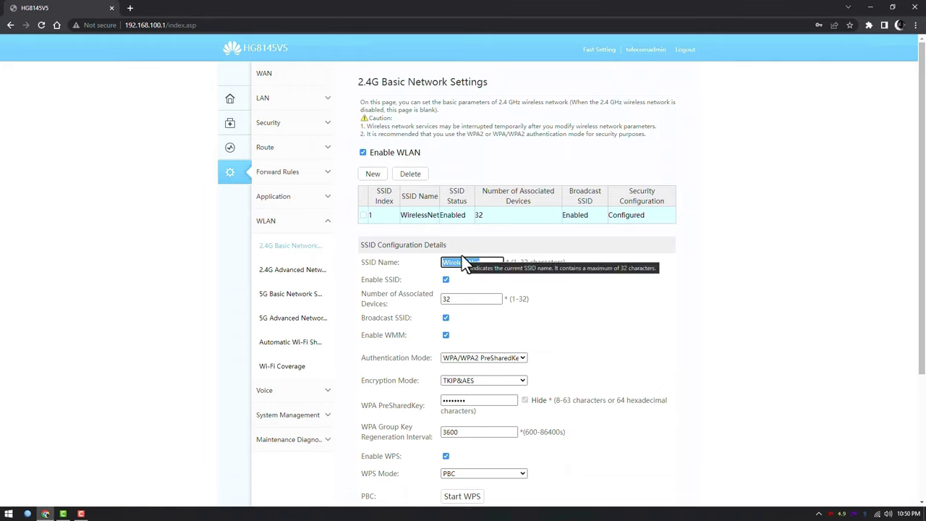
pyautogui.write('TE')
pyautogui.click(482, 286)
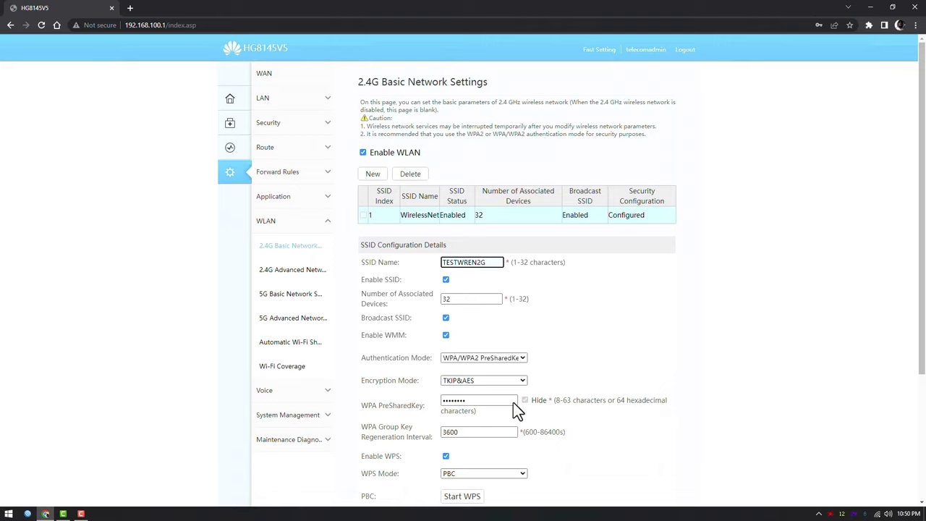
# - Enter a new WPA PreSharedKey for the 2.4G network and apply the 2.4G basic network settings
pyautogui.moveTo(514, 401); pyautogui.dragTo(387, 394)
pyautogui.write('•••••••••')
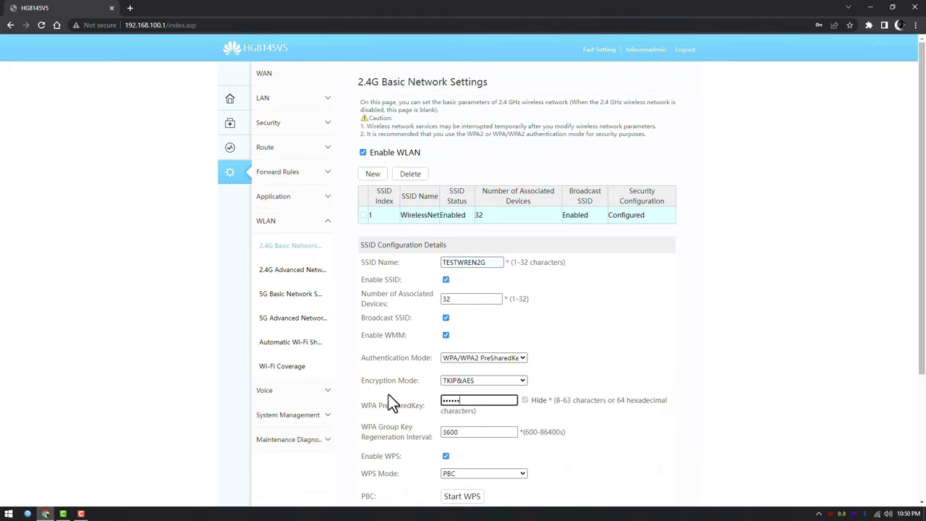
pyautogui.scroll(-2, 636, 384)
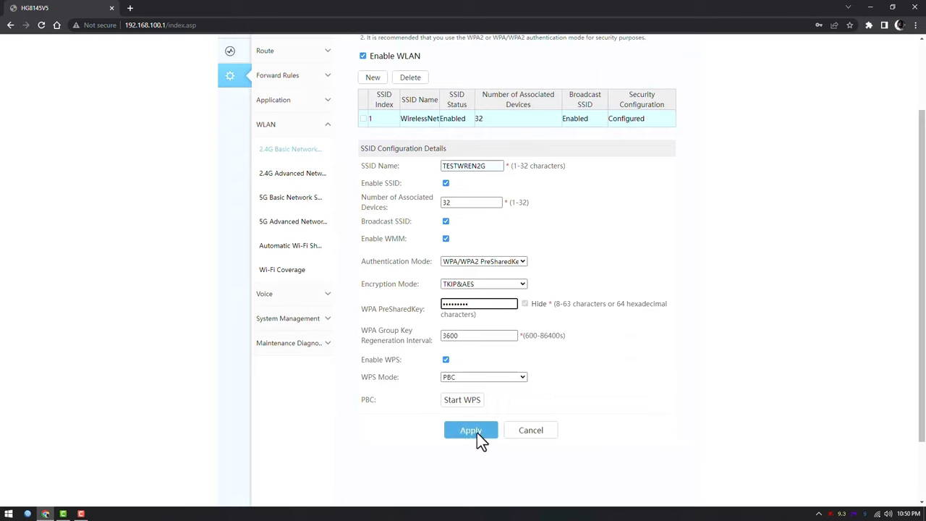
pyautogui.click(477, 431)
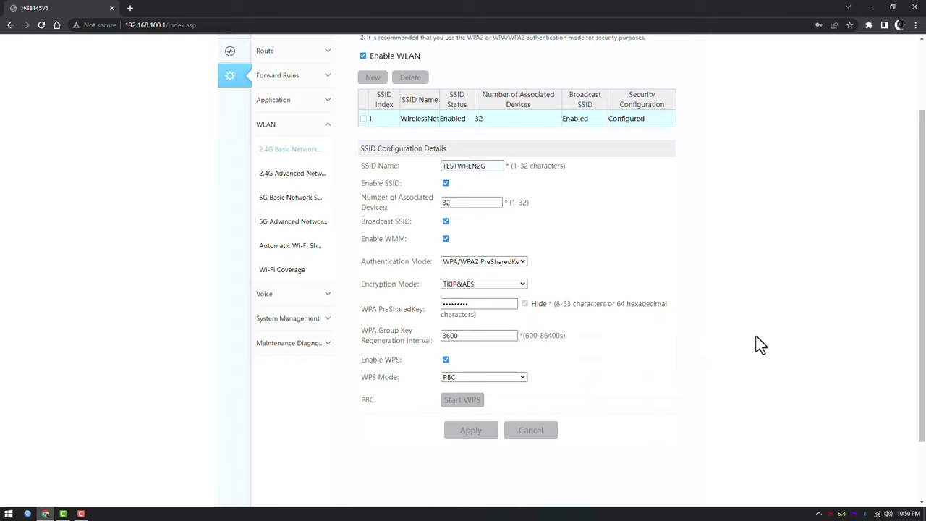
# - Connect the computer to the TESTWREN2G Wi-Fi network and check its connection status
pyautogui.click(876, 513)
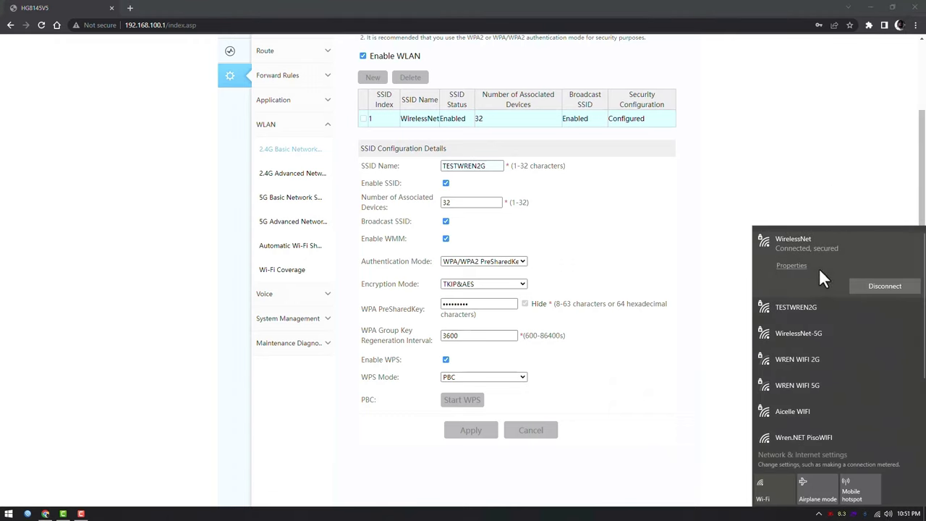
pyautogui.click(801, 314)
pyautogui.click(886, 311)
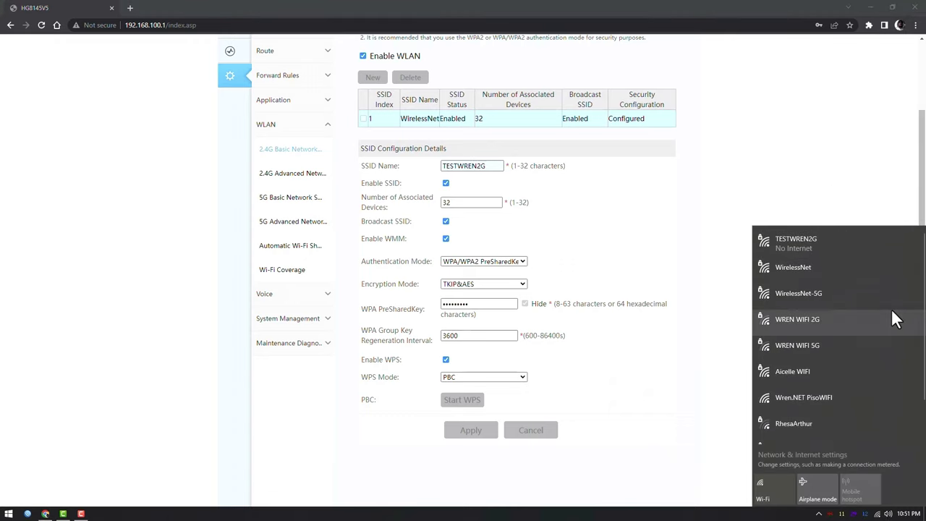
pyautogui.click(891, 311)
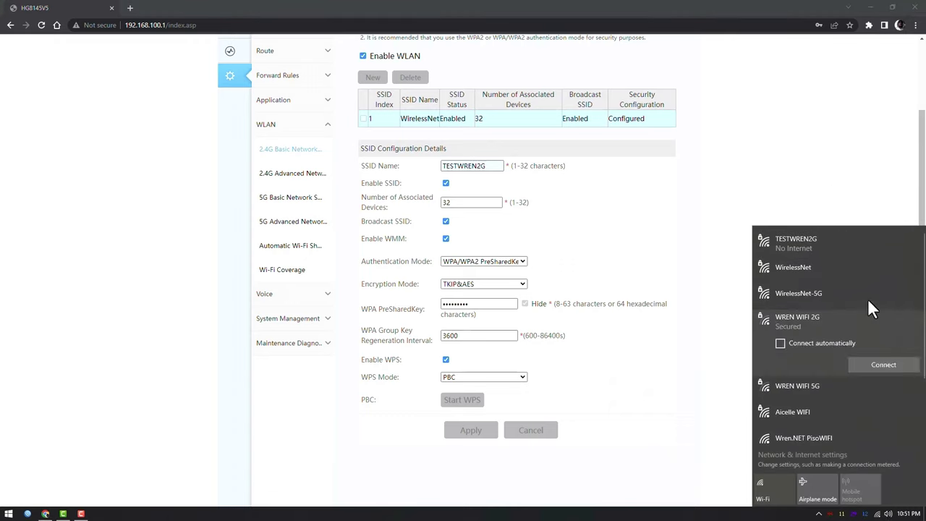
pyautogui.click(851, 176)
pyautogui.click(877, 514)
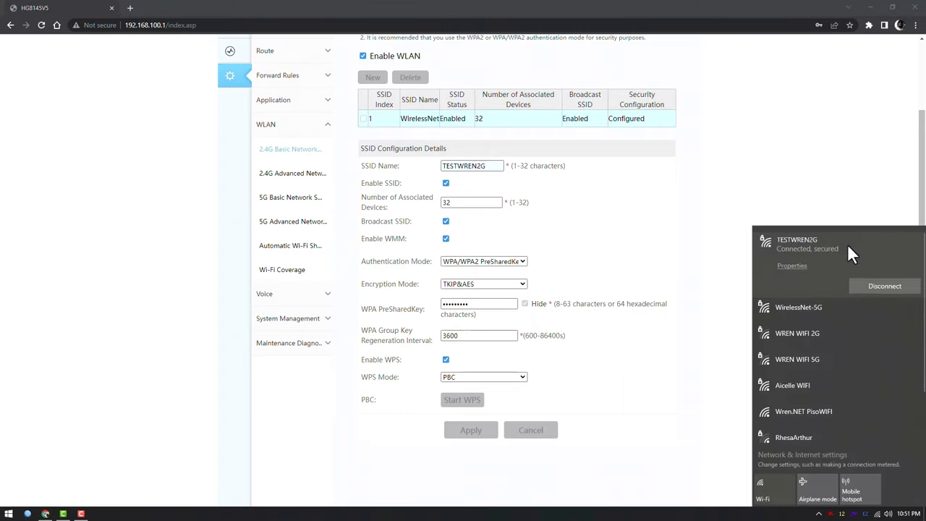
pyautogui.click(825, 186)
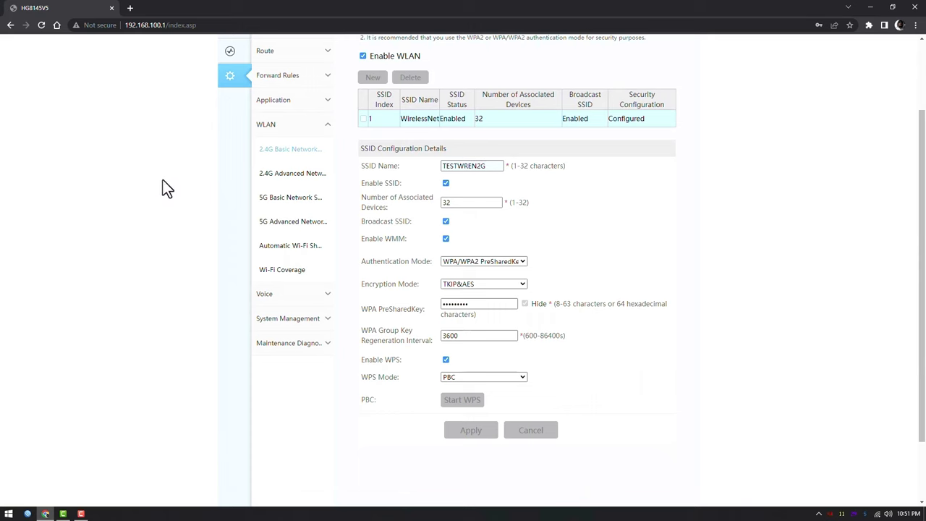
# - Change the SSID name to TESTWREN5G in the 5G basic network settings
pyautogui.click(284, 198)
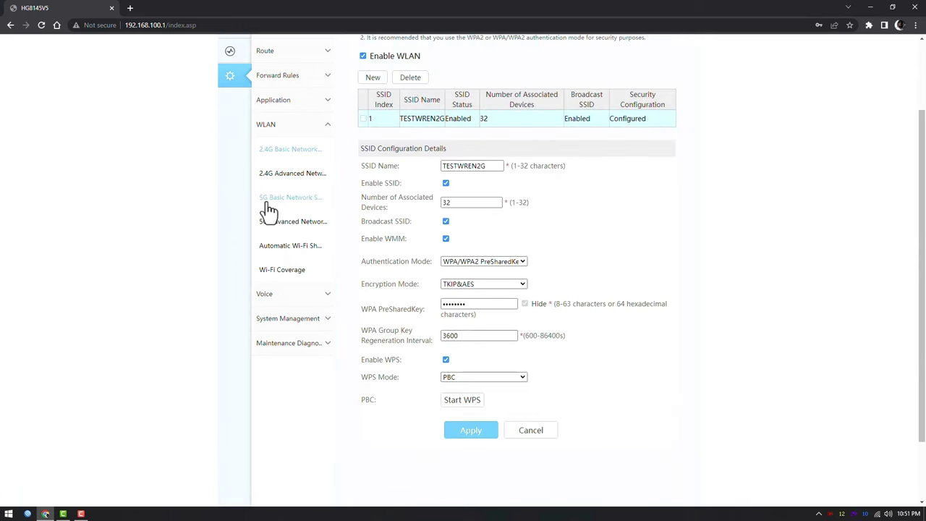
pyautogui.click(309, 208)
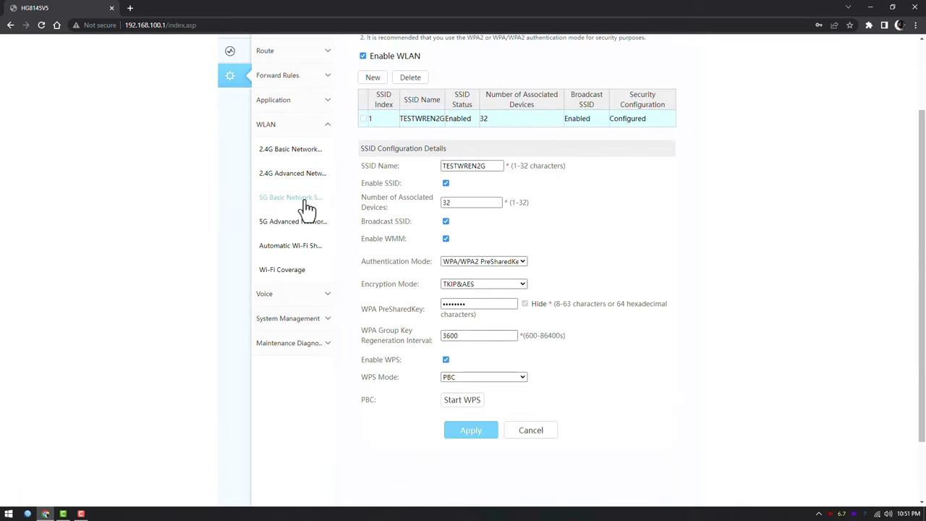
pyautogui.scroll(2, 812, 240)
pyautogui.moveTo(507, 267); pyautogui.dragTo(448, 267)
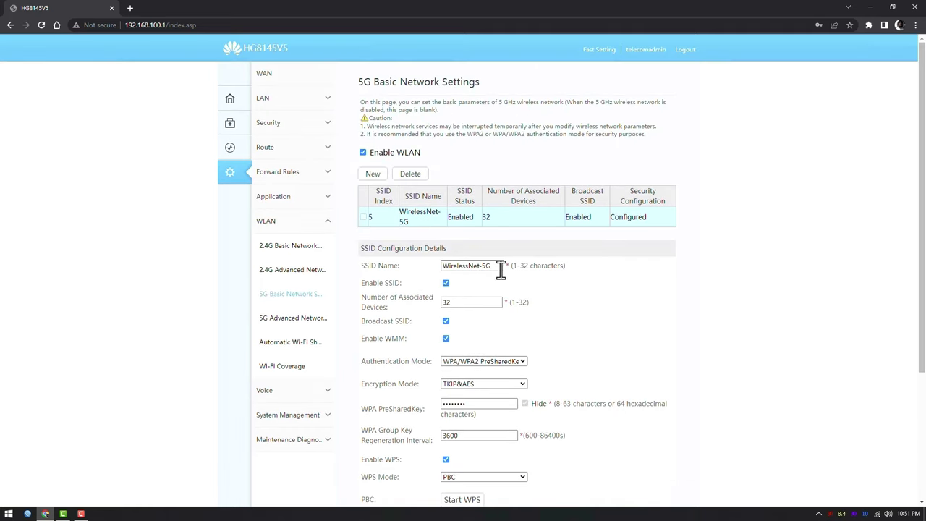
pyautogui.click(496, 266)
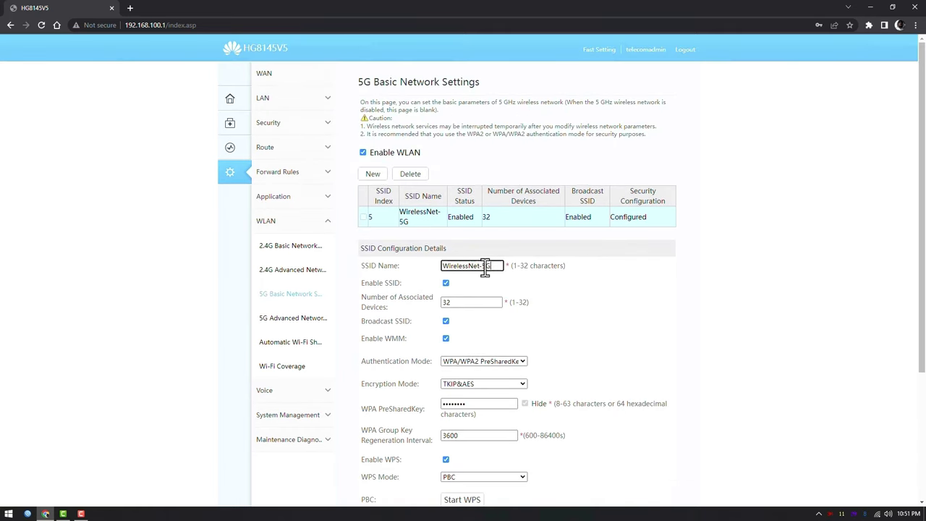
pyautogui.press('Left')
pyautogui.press('Left')
pyautogui.press('Left')
pyautogui.press('Left')
pyautogui.press('Left')
pyautogui.press('Left')
pyautogui.moveTo(495, 266); pyautogui.dragTo(444, 265)
pyautogui.click(488, 267)
pyautogui.hotkey('shift', 'Home')
pyautogui.moveTo(482, 266); pyautogui.dragTo(423, 271)
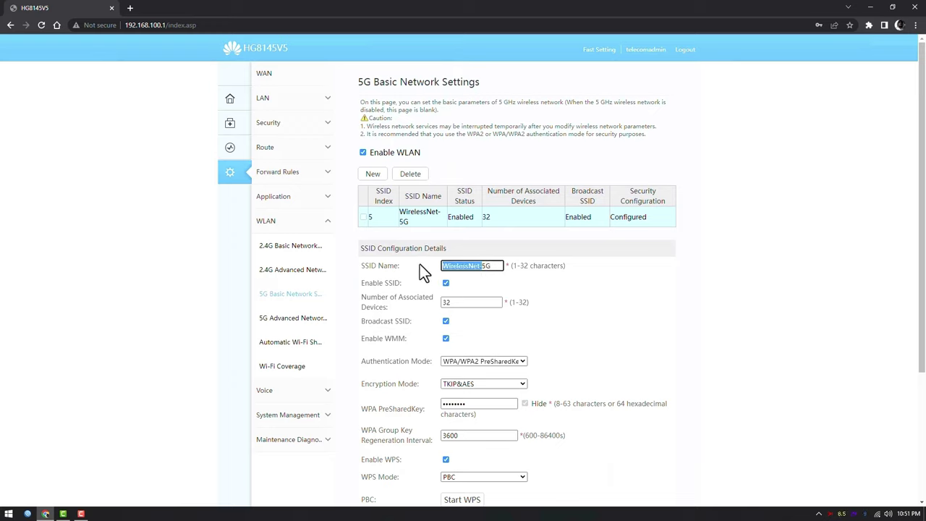
pyautogui.write('TESTWR')
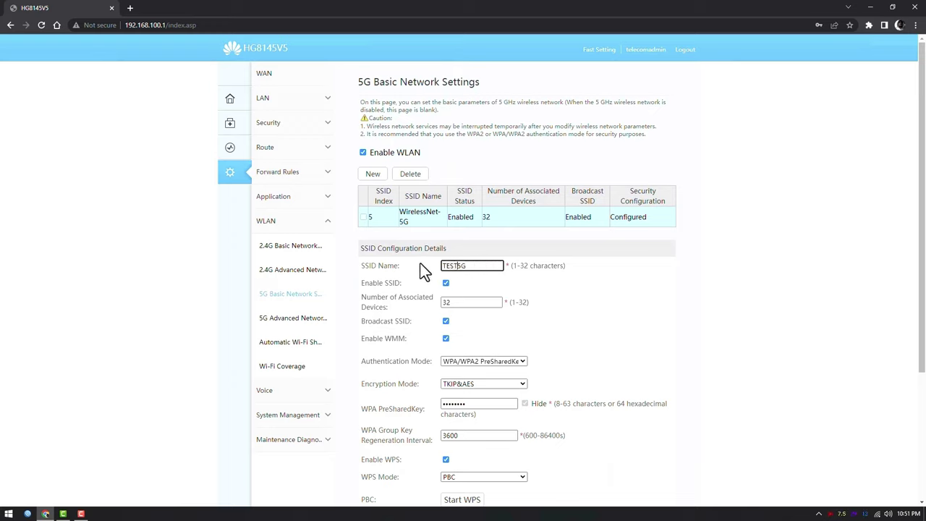
pyautogui.write('EN')
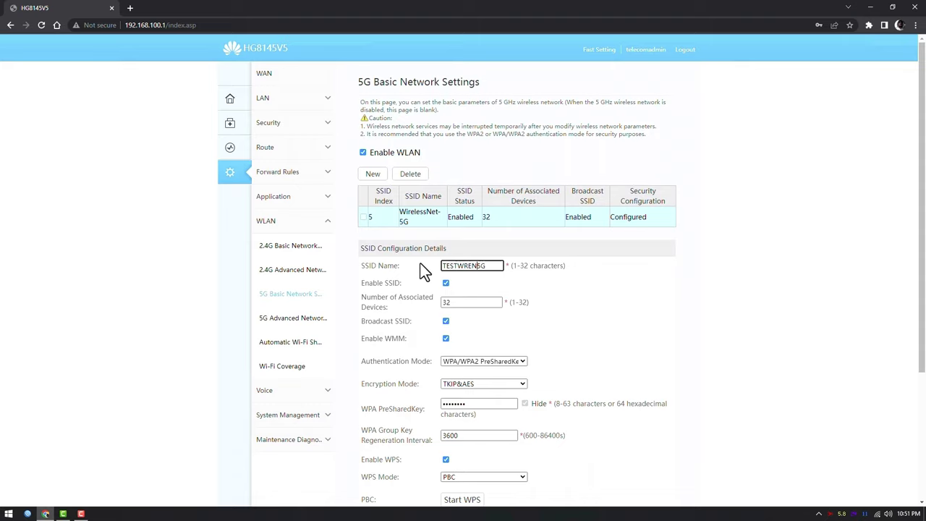
pyautogui.doubleClick(489, 264)
# - Enter a new WPA PreSharedKey for the 5G network and apply the 5G basic network settings
pyautogui.doubleClick(506, 405)
pyautogui.write('••••••')
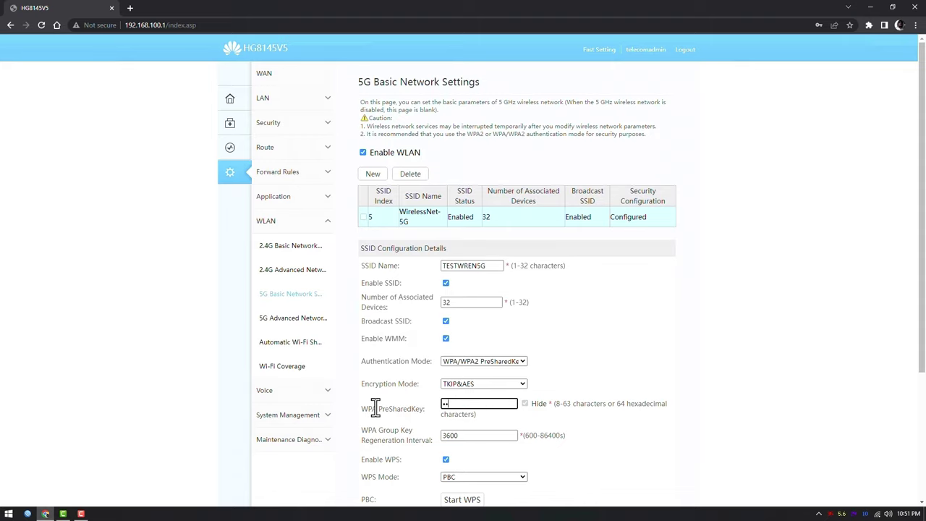
pyautogui.write('•••')
pyautogui.scroll(-1, 662, 351)
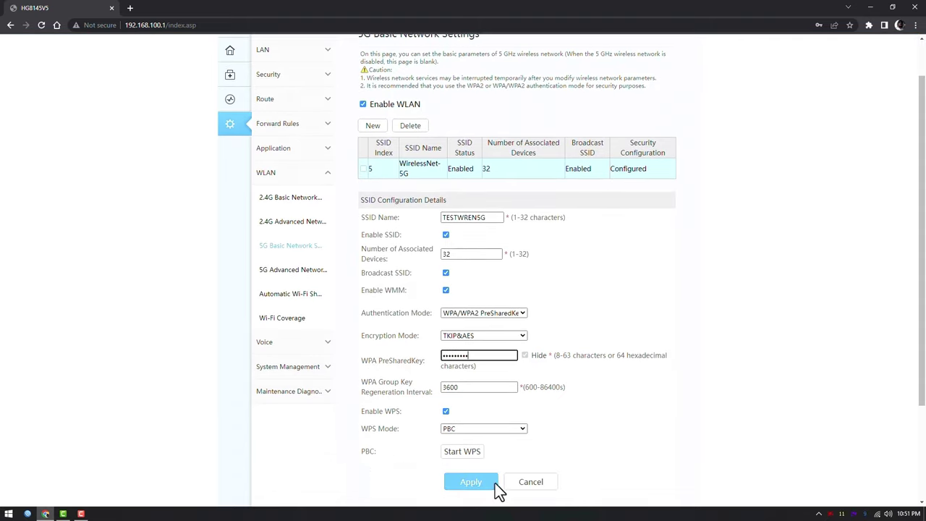
pyautogui.click(478, 483)
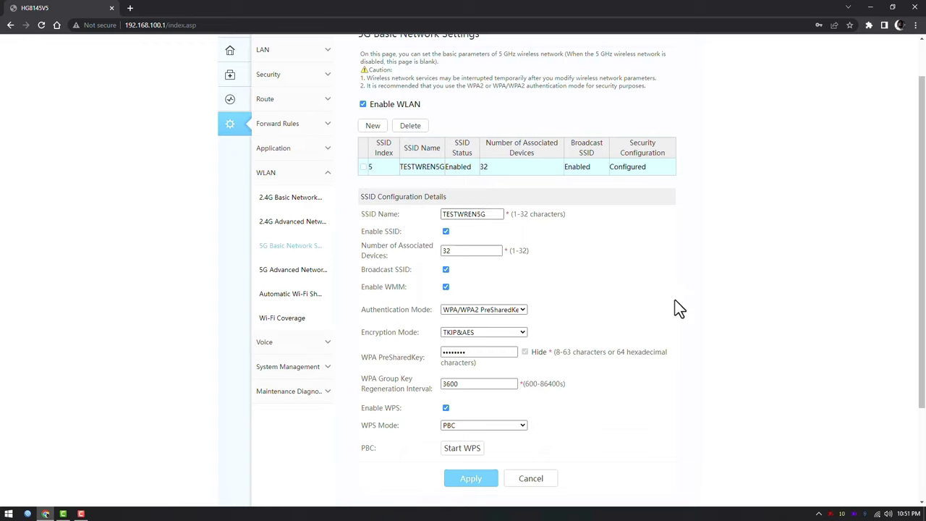
# - Connect the computer to the TESTWREN5G Wi-Fi network with its network security key and check the connection status
pyautogui.click(877, 515)
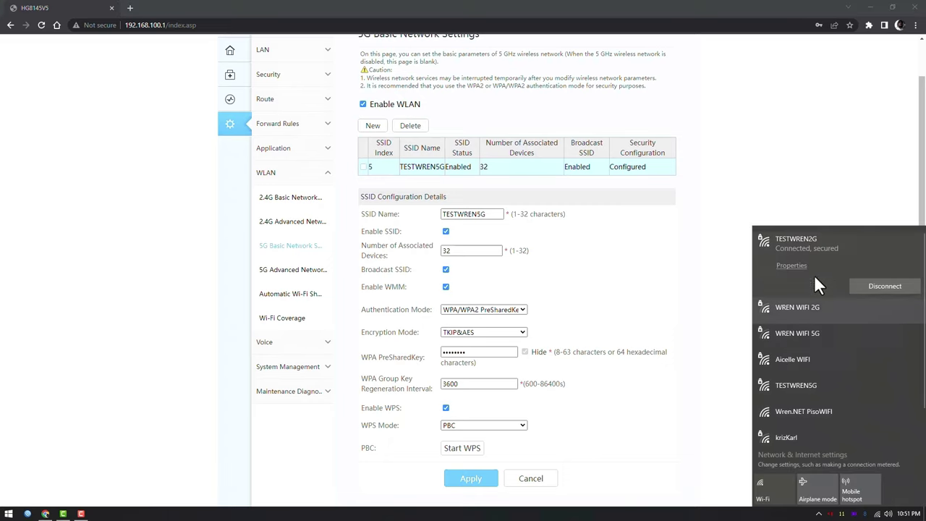
pyautogui.click(825, 348)
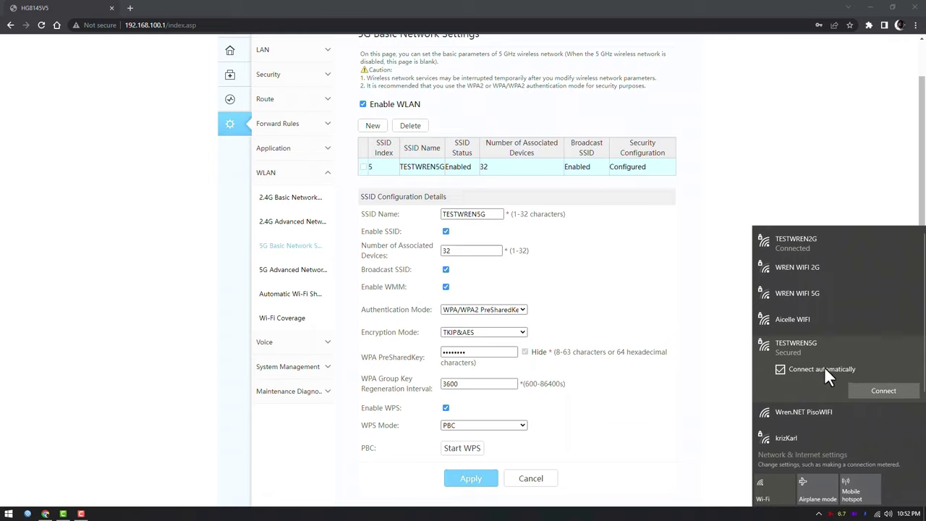
pyautogui.click(880, 392)
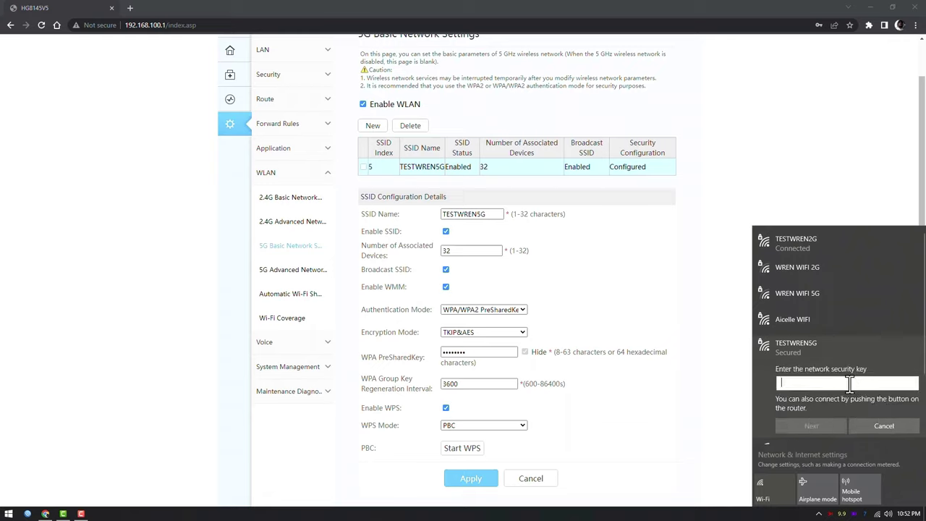
pyautogui.write('••••••••••')
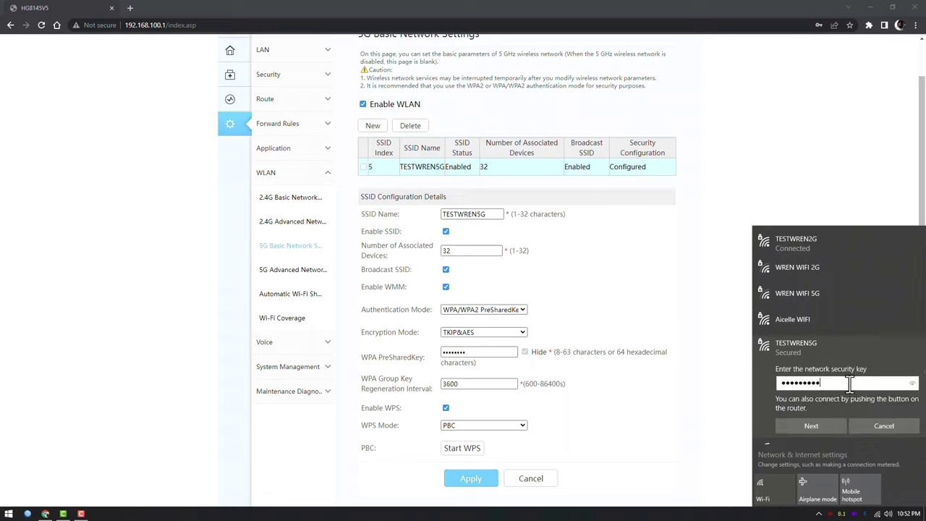
pyautogui.press('Return')
pyautogui.click(817, 209)
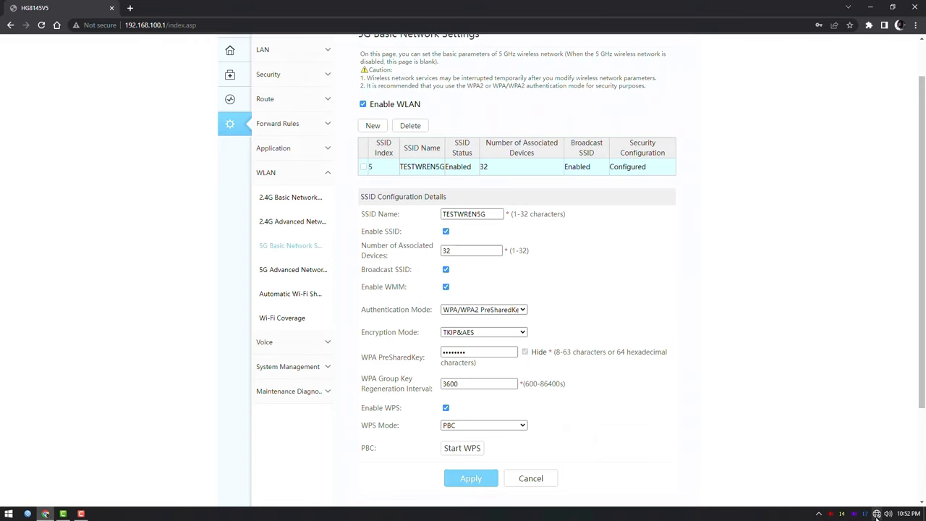
pyautogui.click(876, 514)
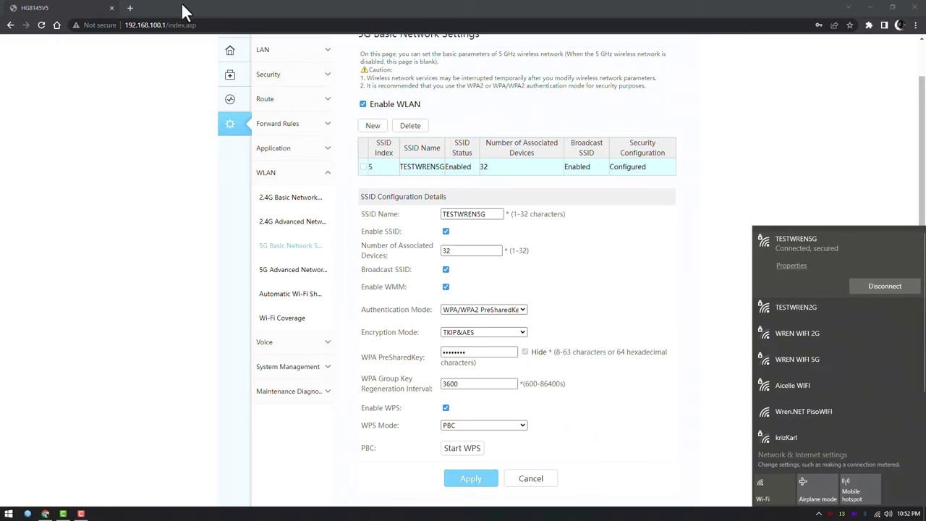
# - Test the 5G connection with Google's internet speed test in a new google.com tab, and close the test and tab
pyautogui.click(131, 8)
pyautogui.write('google.com')
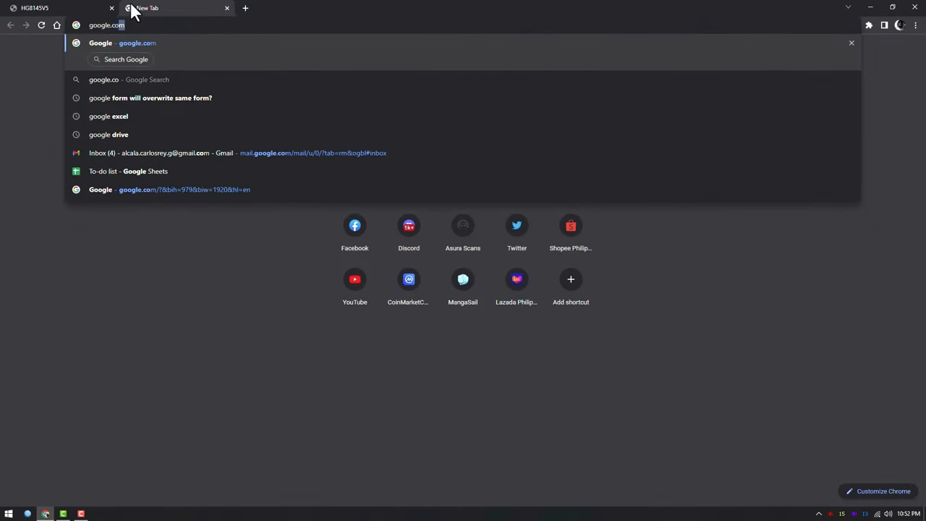
pyautogui.press('Return')
pyautogui.write('spe')
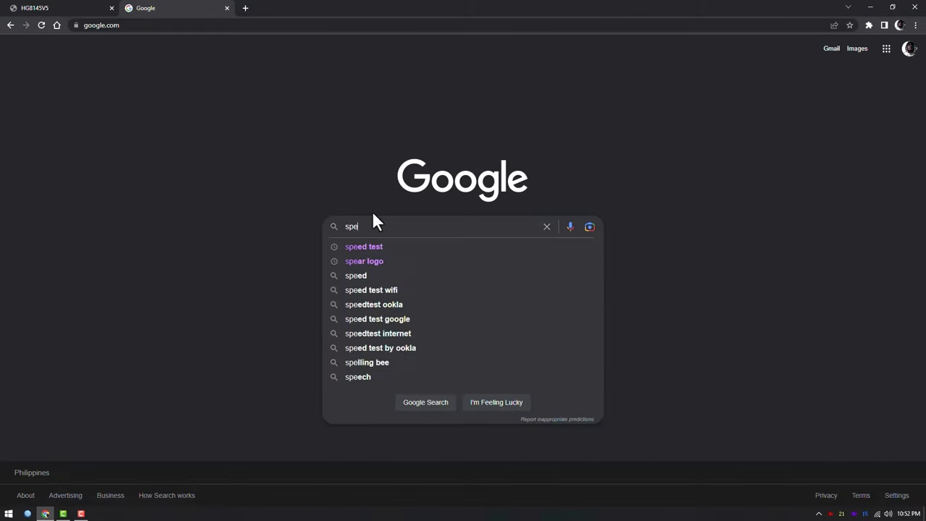
pyautogui.write('ed test')
pyautogui.press('Return')
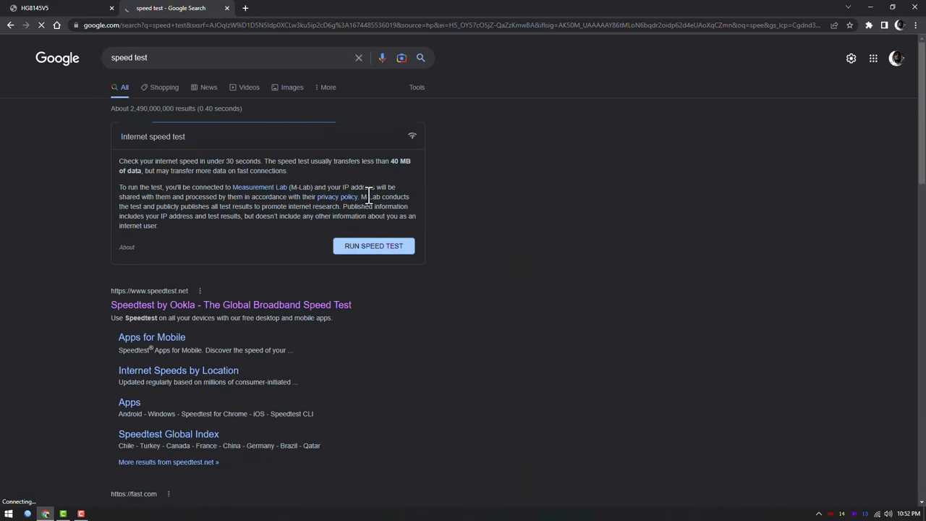
pyautogui.click(373, 246)
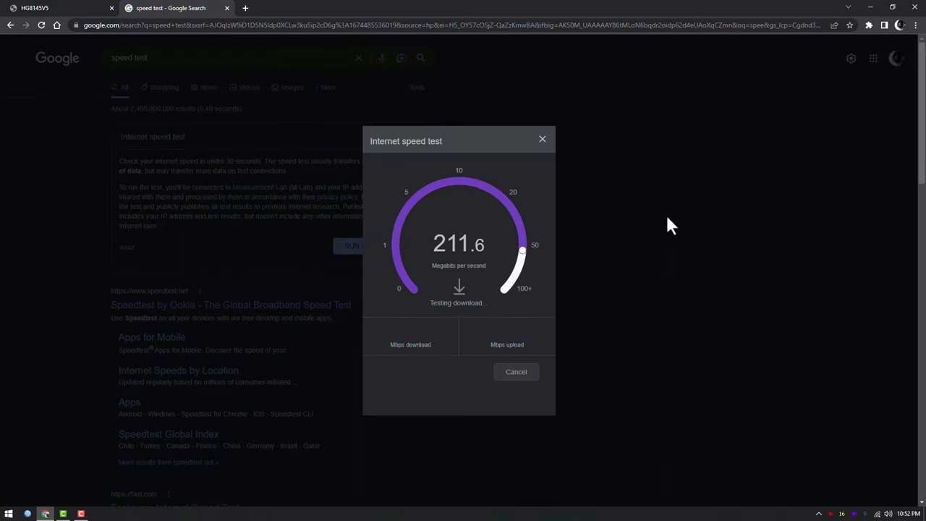
pyautogui.click(543, 138)
pyautogui.click(227, 7)
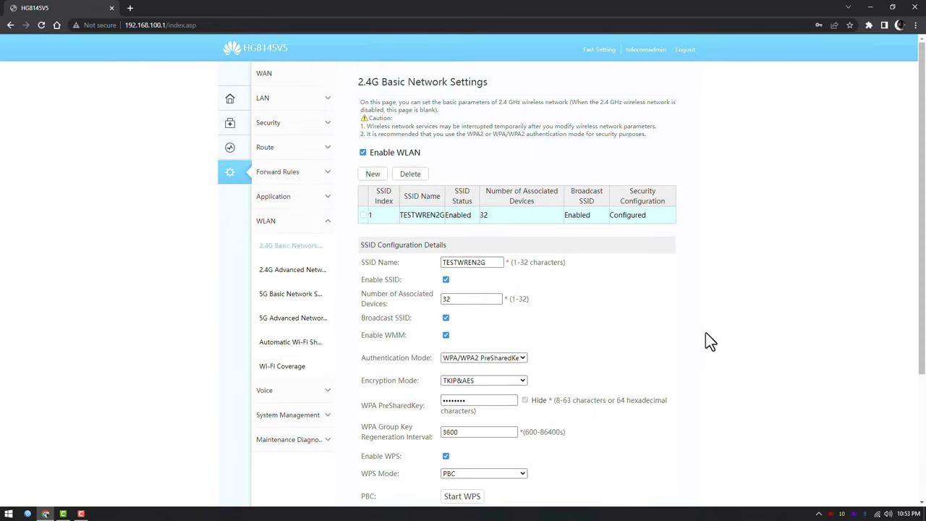
# - Expand the router's LAN settings and go to the LAN host and DHCP server configuration
pyautogui.click(296, 99)
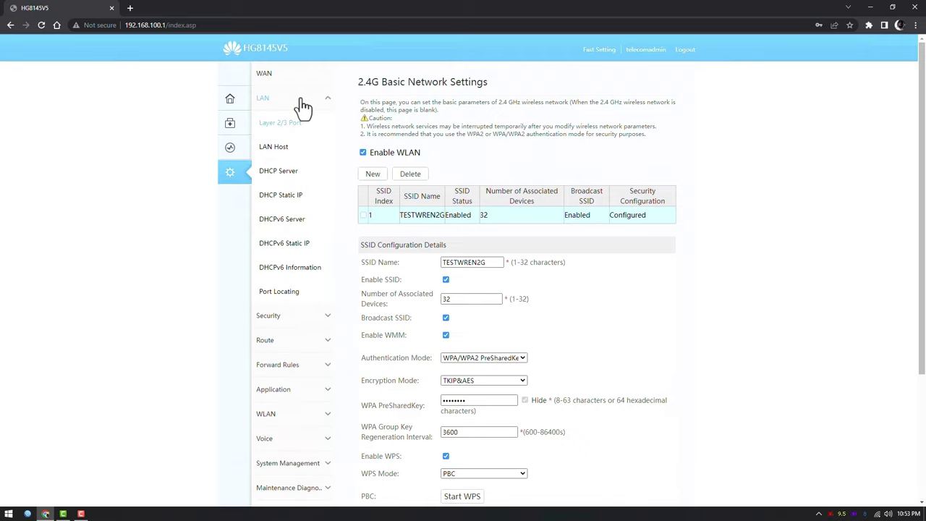
pyautogui.click(293, 170)
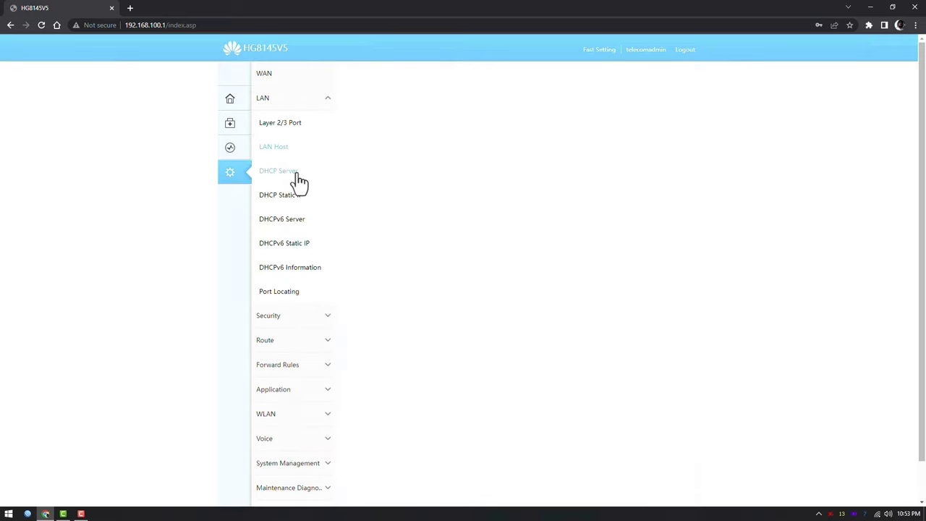